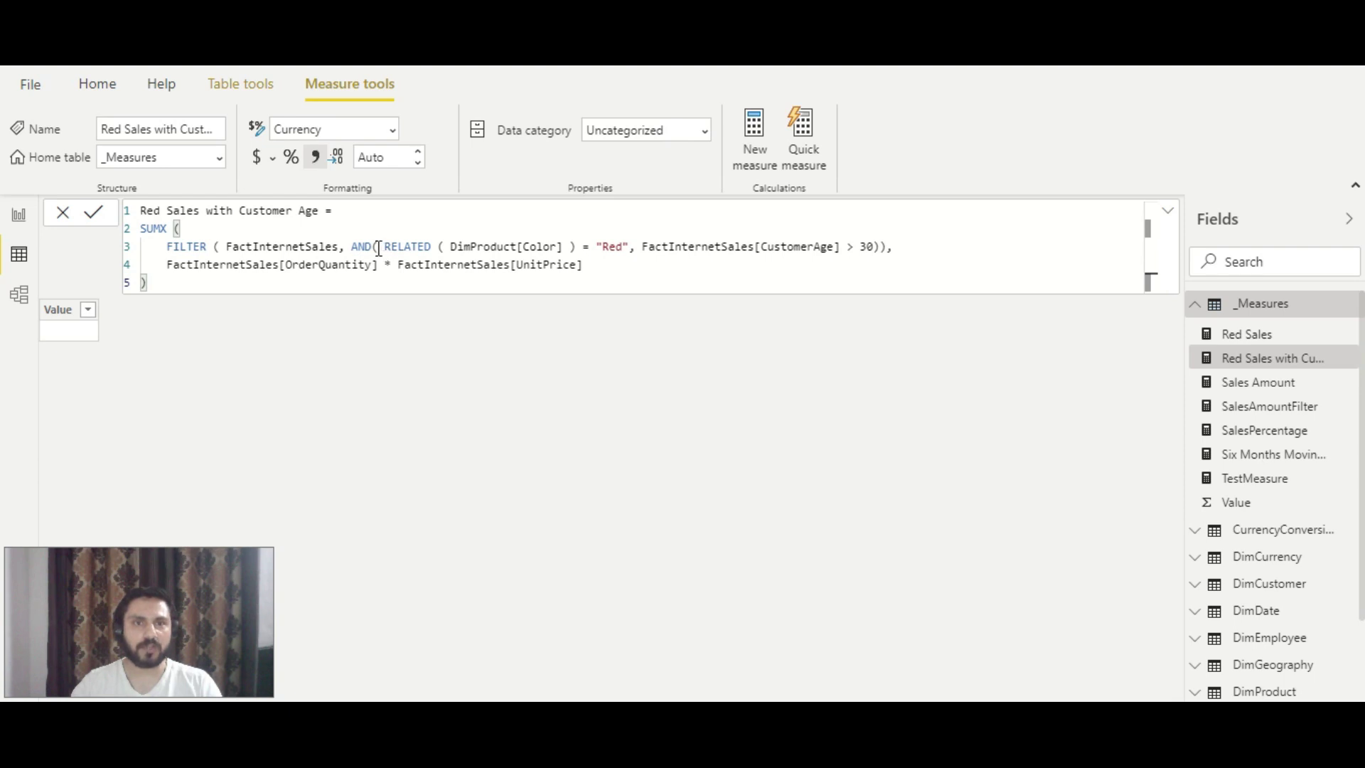
Check the AND condition in the Red Sales with Customer Age measure and open the RedMountainBikeSocksProducts table
{"action": "left_click", "coordinate": [876, 247]}
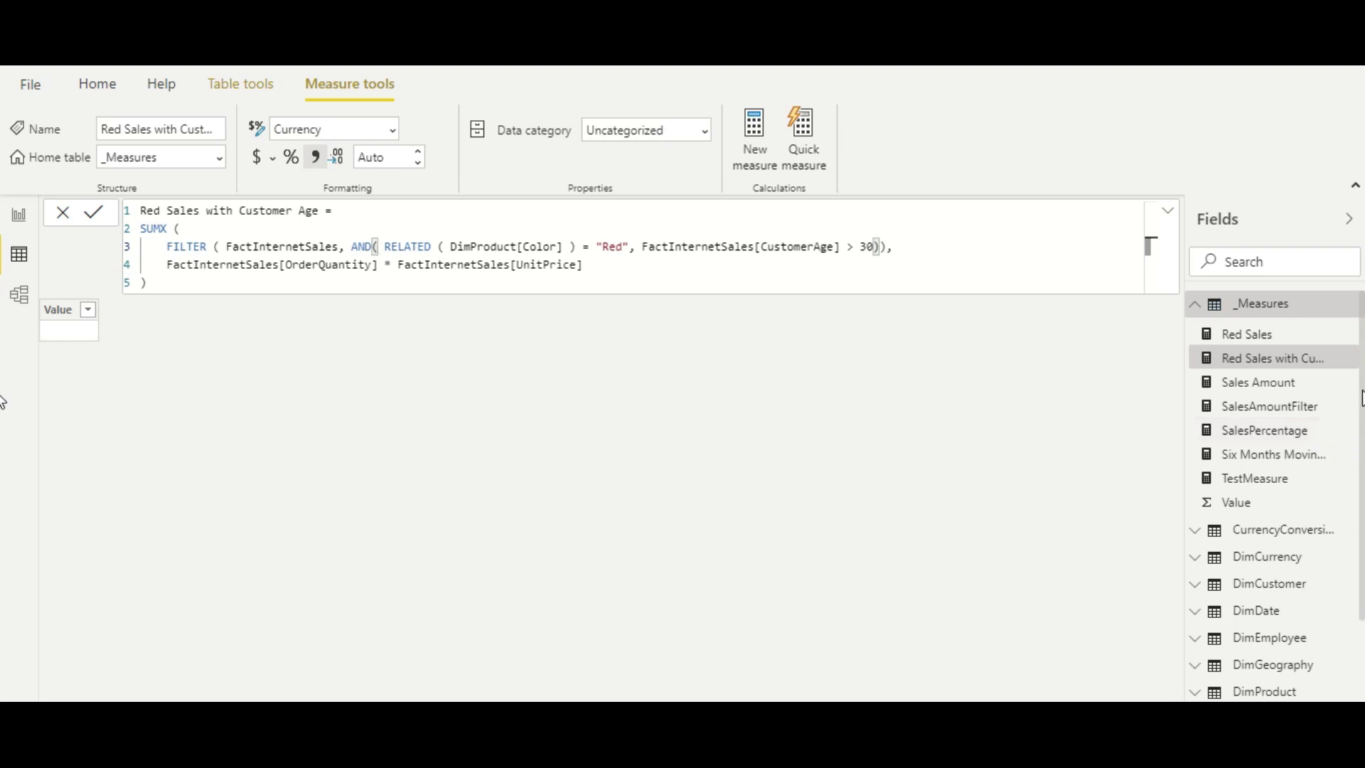
{"action": "scroll", "coordinate": [1357, 473], "scroll_direction": "down", "scroll_amount": 1}
{"action": "scroll", "coordinate": [1358, 497], "scroll_direction": "down", "scroll_amount": 4}
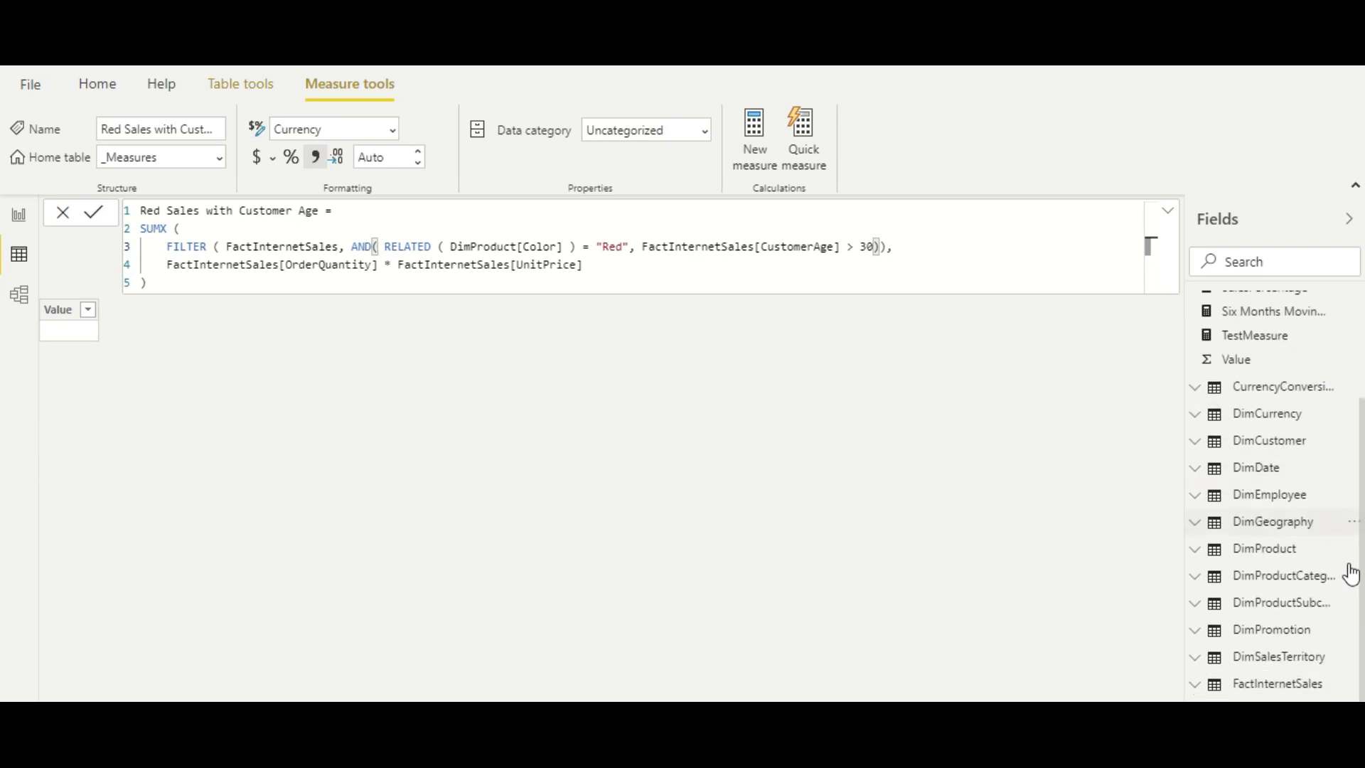
{"action": "scroll", "coordinate": [1358, 497], "scroll_direction": "up", "scroll_amount": 5}
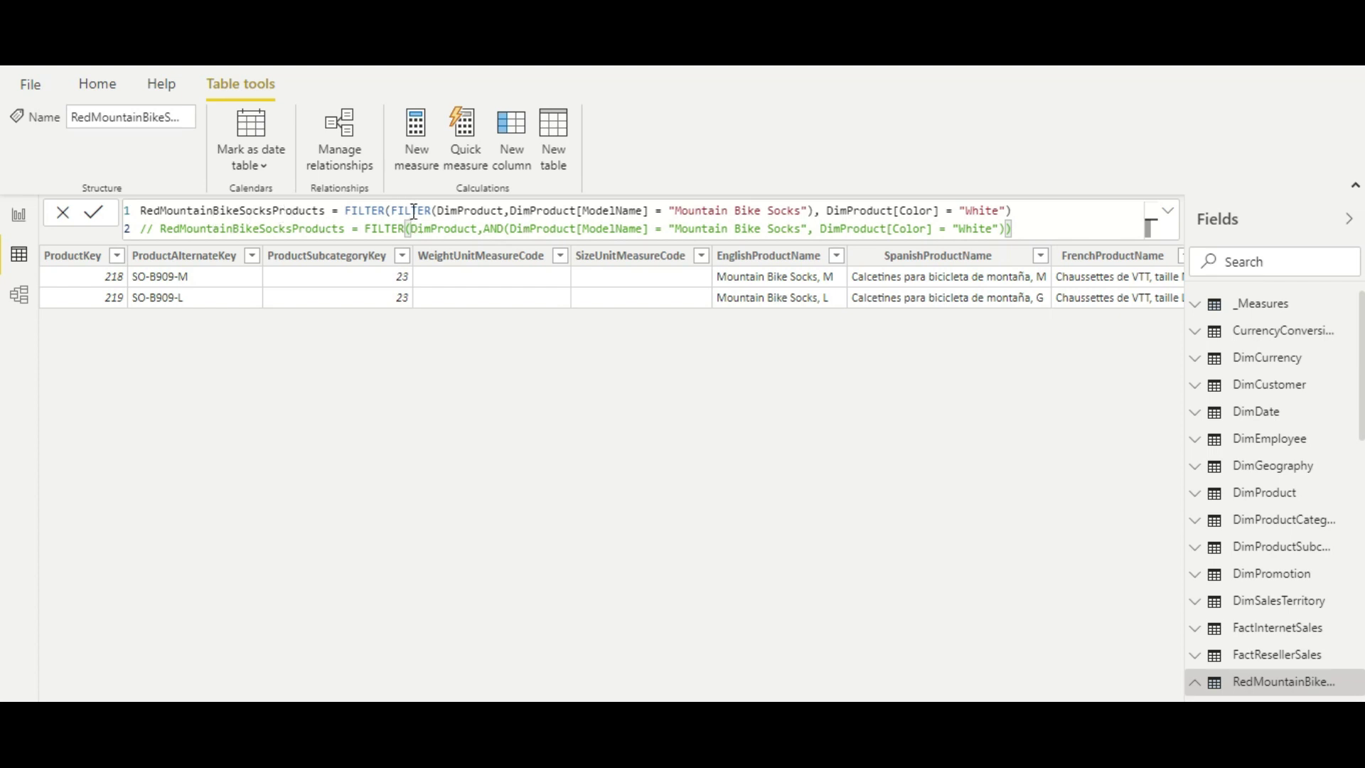
Examine the nested FILTER calls in the RedMountainBikeSocksProducts formula, covering the "Mountain Bike Socks" model and "White" color conditions
{"action": "left_click", "coordinate": [435, 211]}
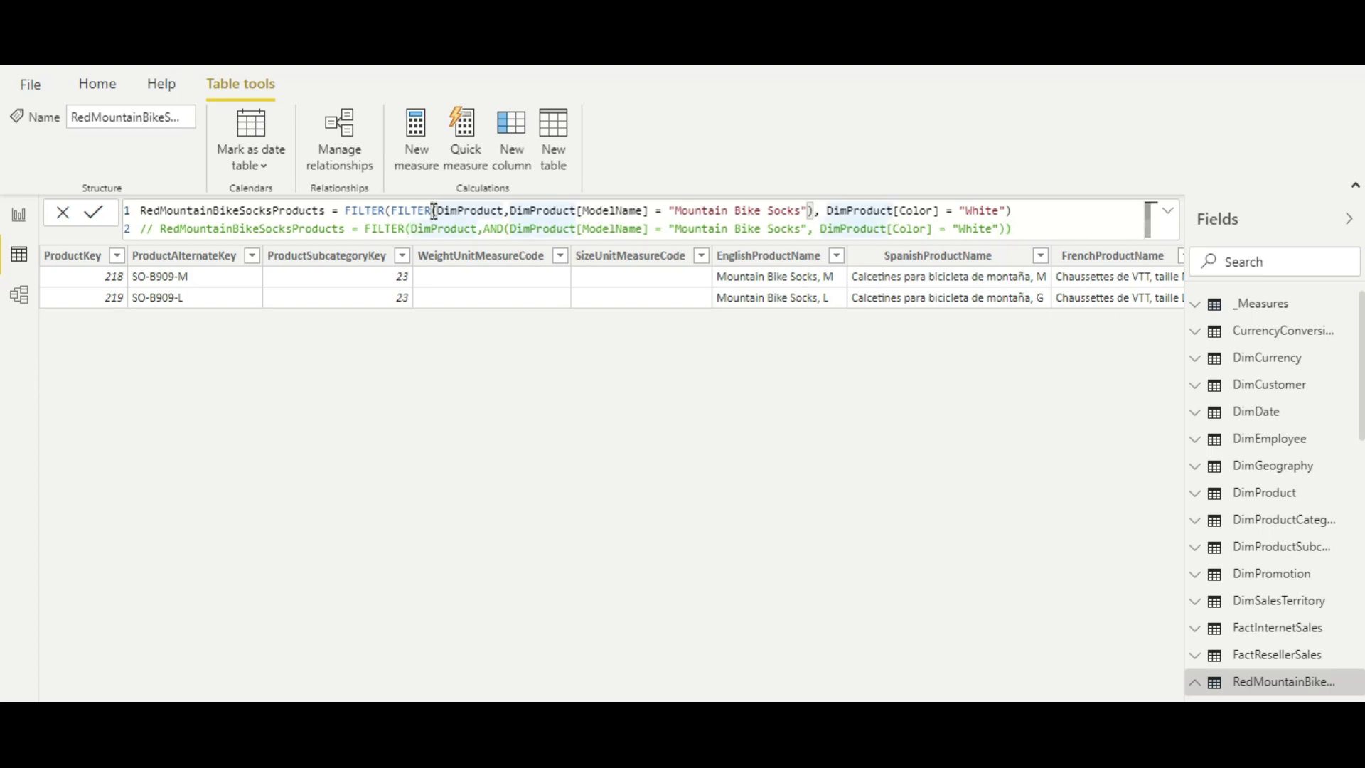
{"action": "left_click", "coordinate": [392, 211]}
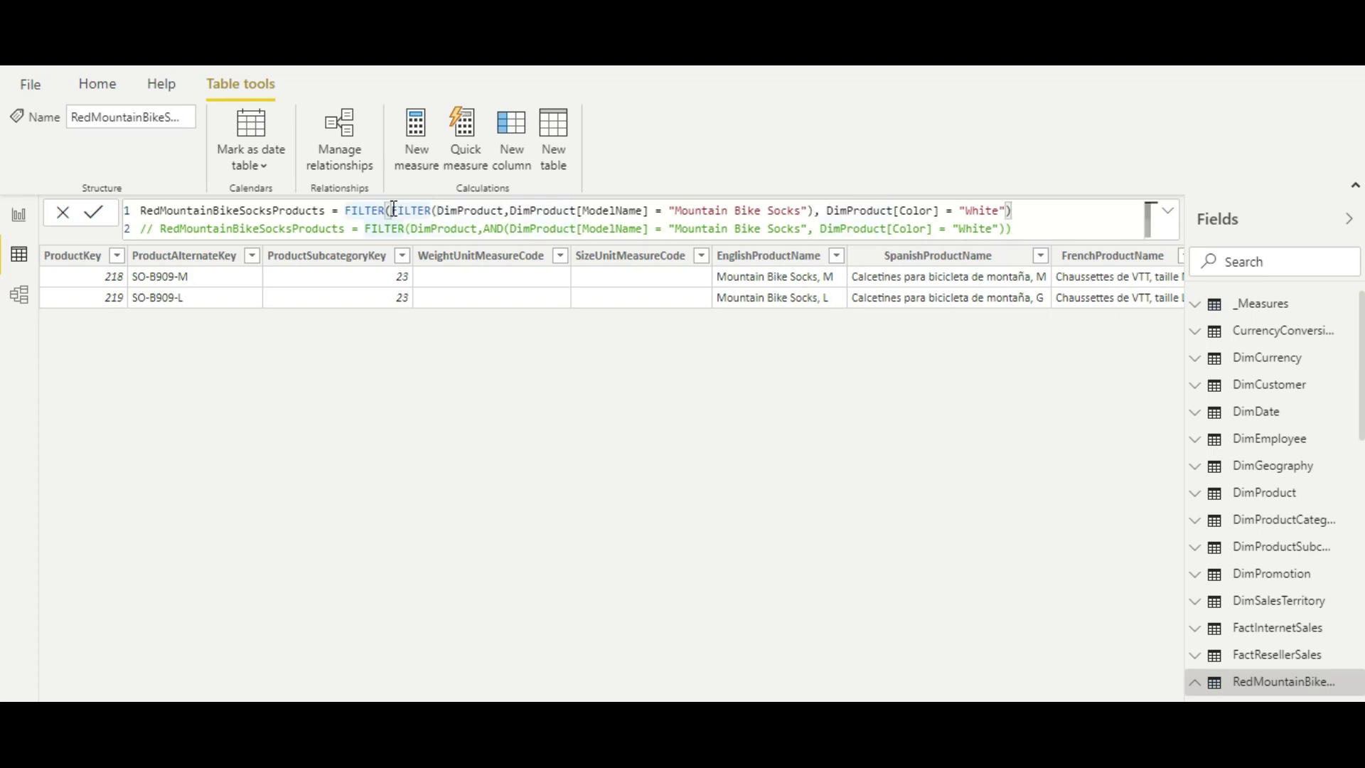
{"action": "left_click", "coordinate": [437, 211]}
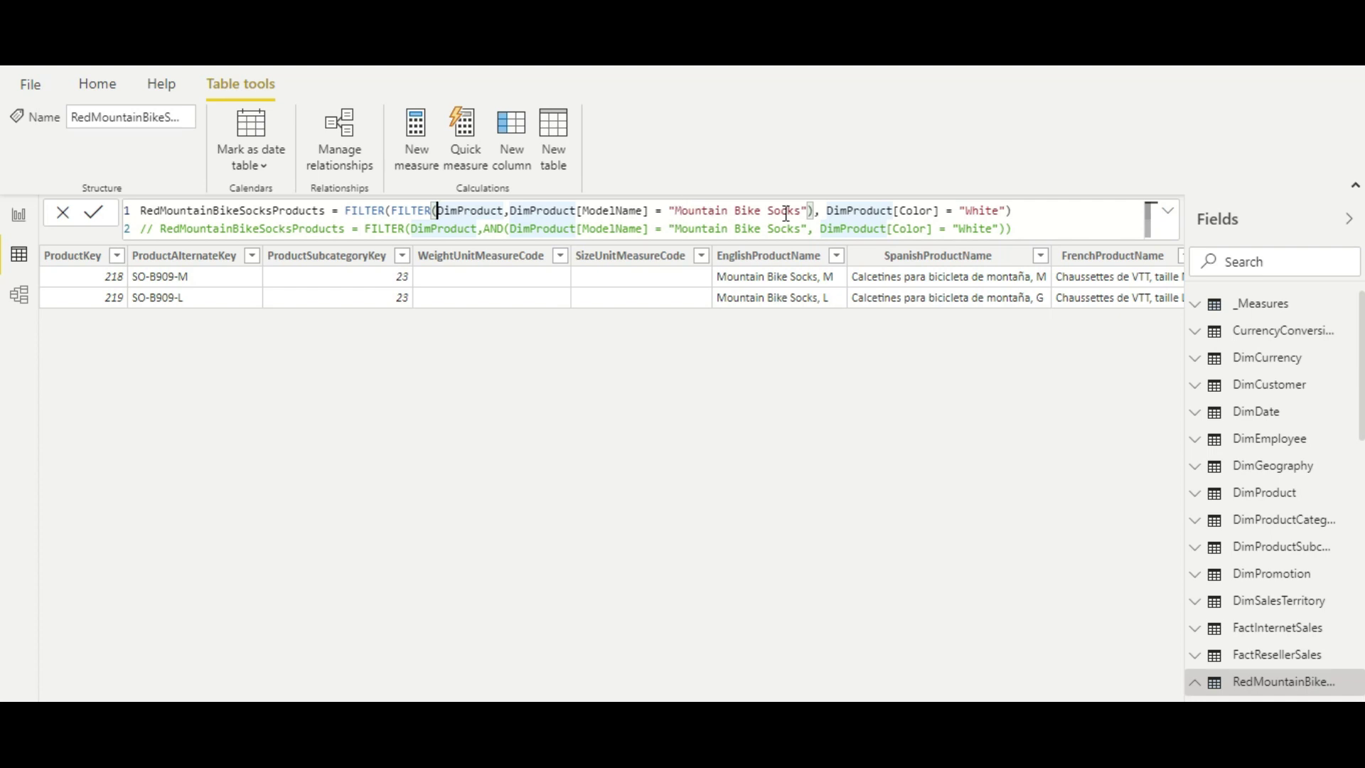
{"action": "left_click", "coordinate": [810, 212]}
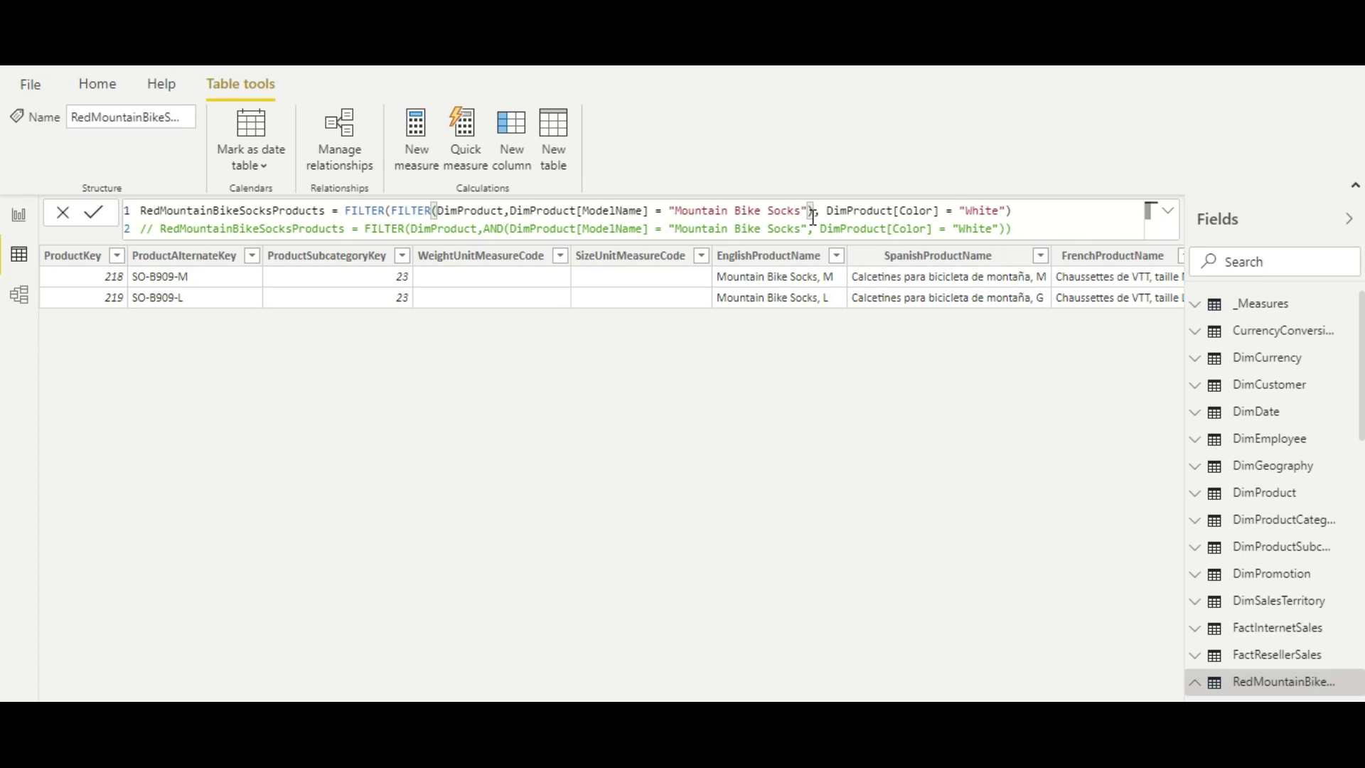
{"action": "left_click", "coordinate": [1009, 210]}
{"action": "type", "text": ")"}
{"action": "key", "text": "Left"}
{"action": "key", "text": "Left"}
{"action": "key", "text": "ctrl+shift+Left"}
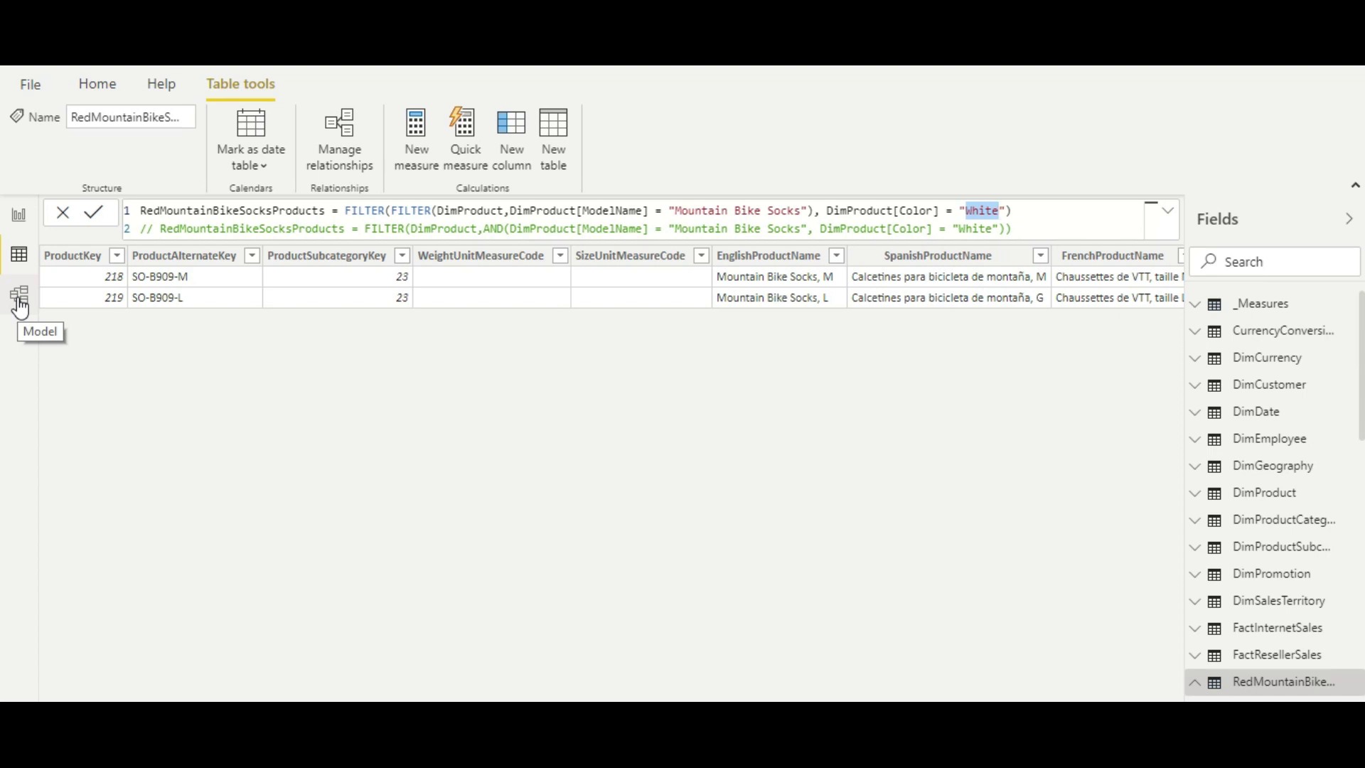
Open the DimProductCategory table in the data view
{"action": "left_click", "coordinate": [19, 215]}
{"action": "left_click", "coordinate": [1072, 616]}
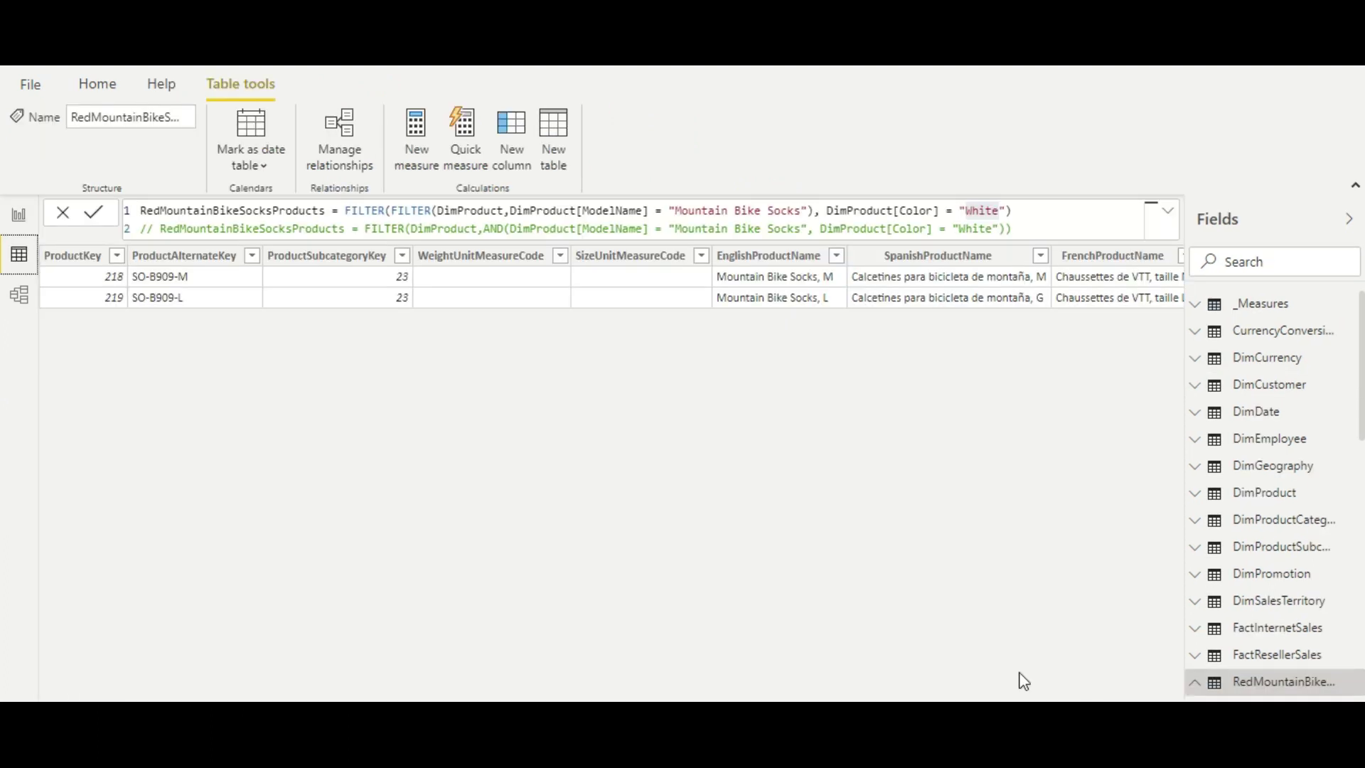
{"action": "left_click", "coordinate": [1262, 518]}
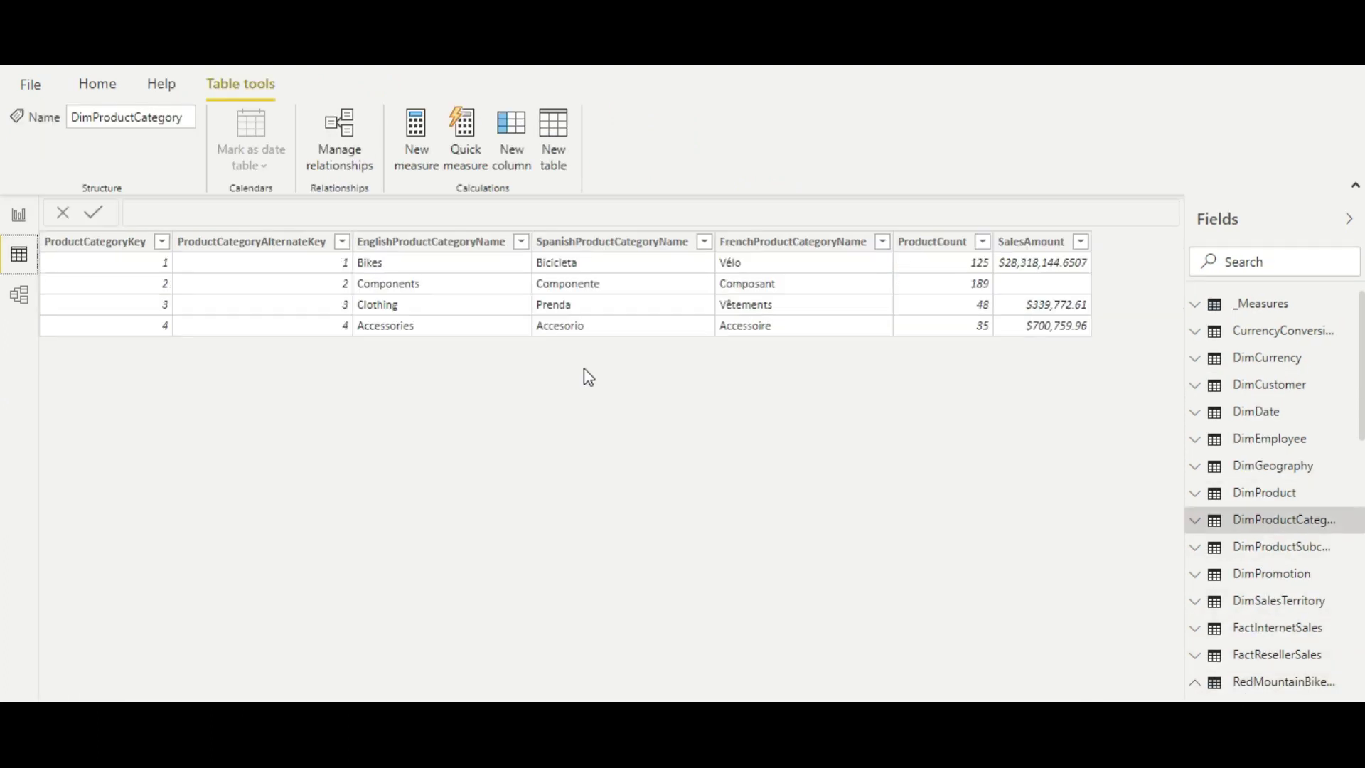
{"action": "left_click", "coordinate": [1266, 527]}
{"action": "left_click", "coordinate": [1278, 525]}
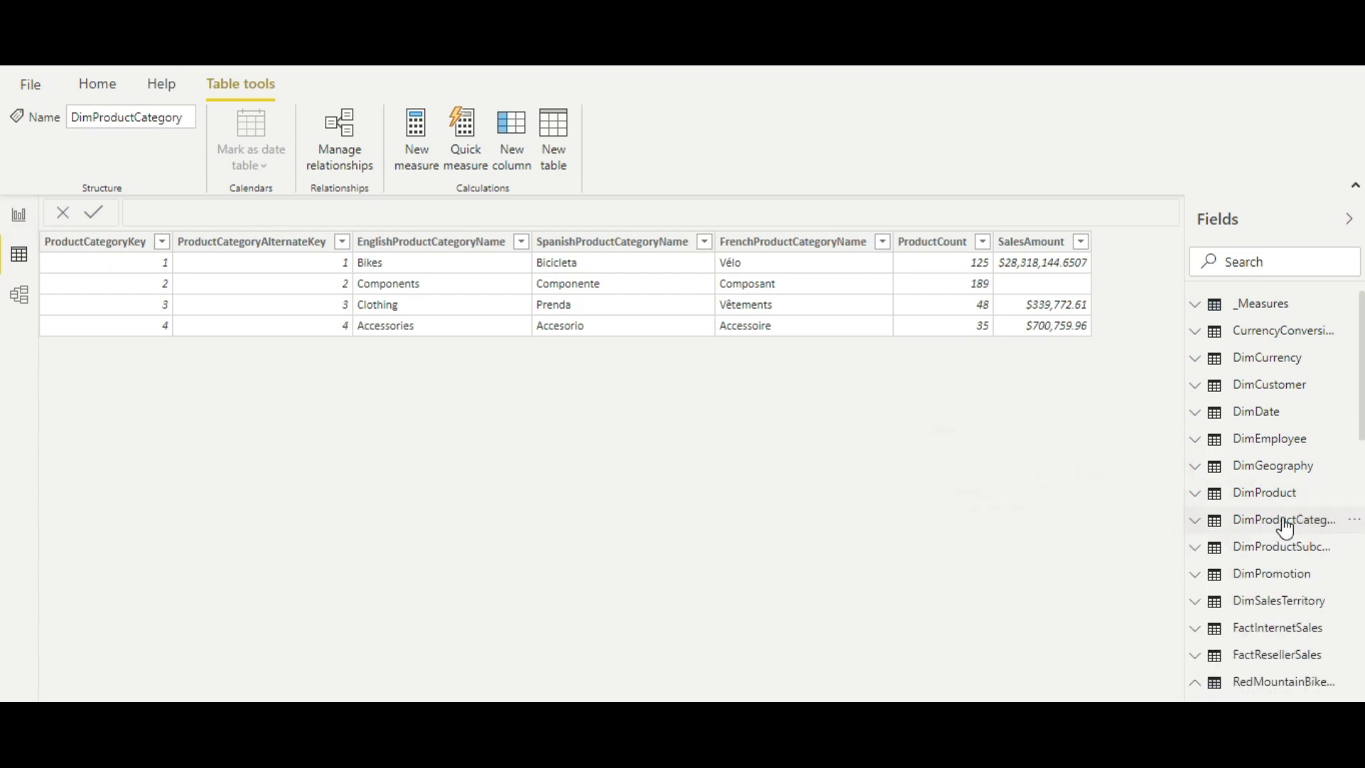
Examine the COUNTROWS, RELATEDTABLE and DimProduct parts of the ProductCount column's formula
{"action": "left_click", "coordinate": [944, 242]}
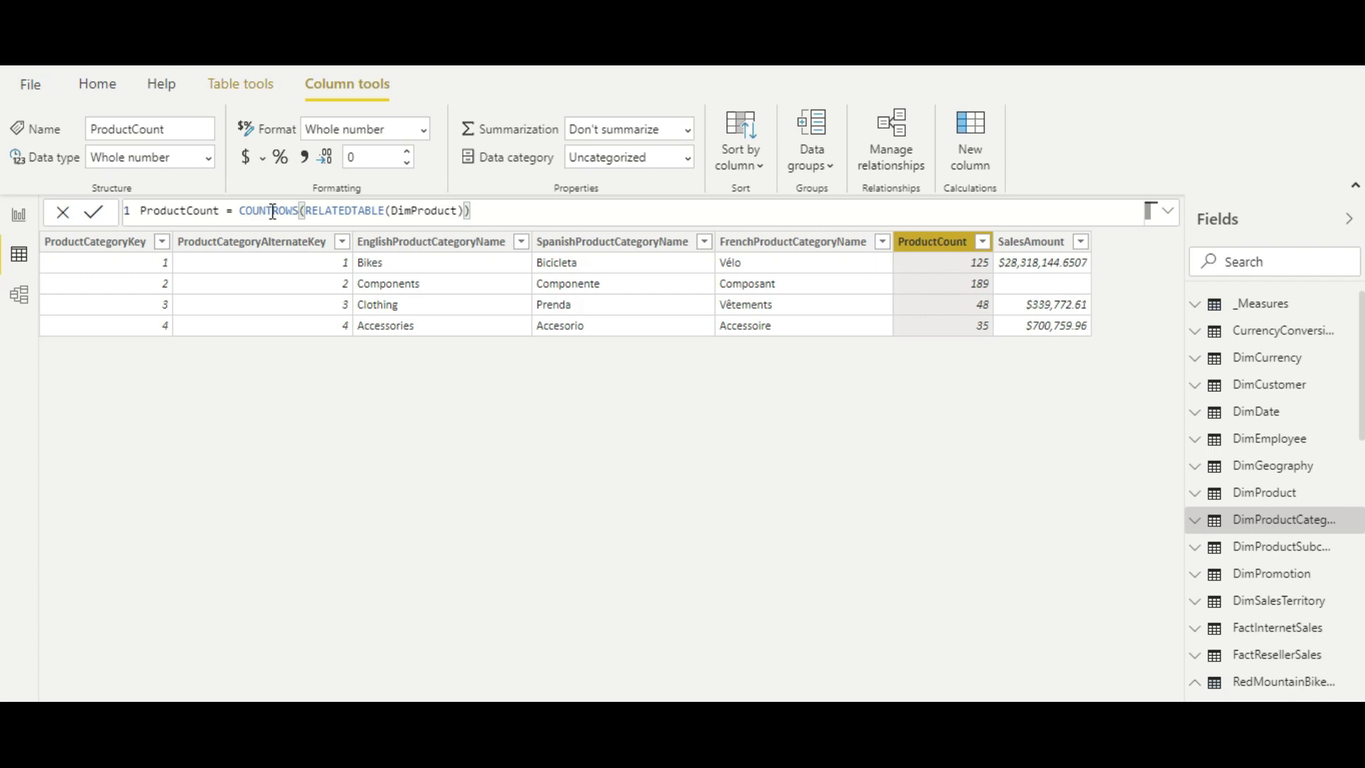
{"action": "double_click", "coordinate": [286, 212]}
{"action": "double_click", "coordinate": [352, 212]}
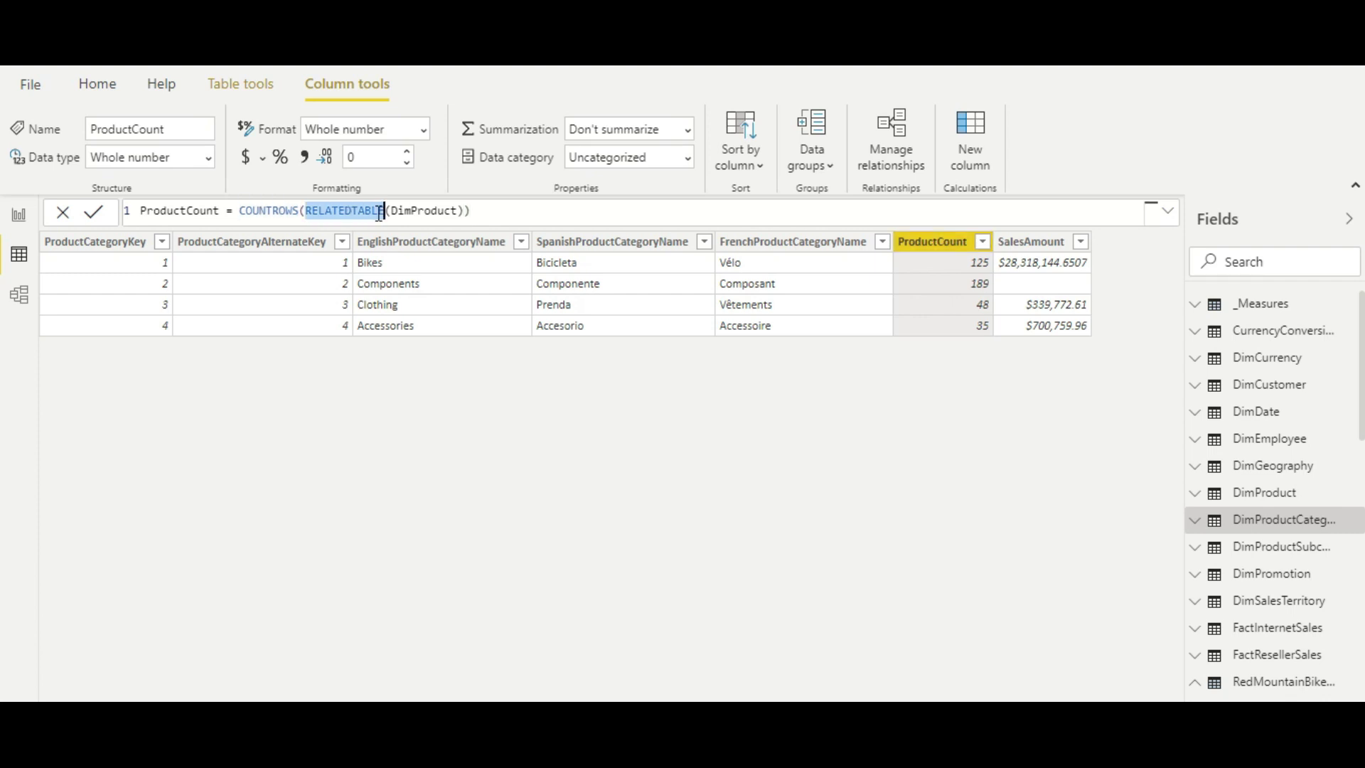
{"action": "double_click", "coordinate": [421, 211]}
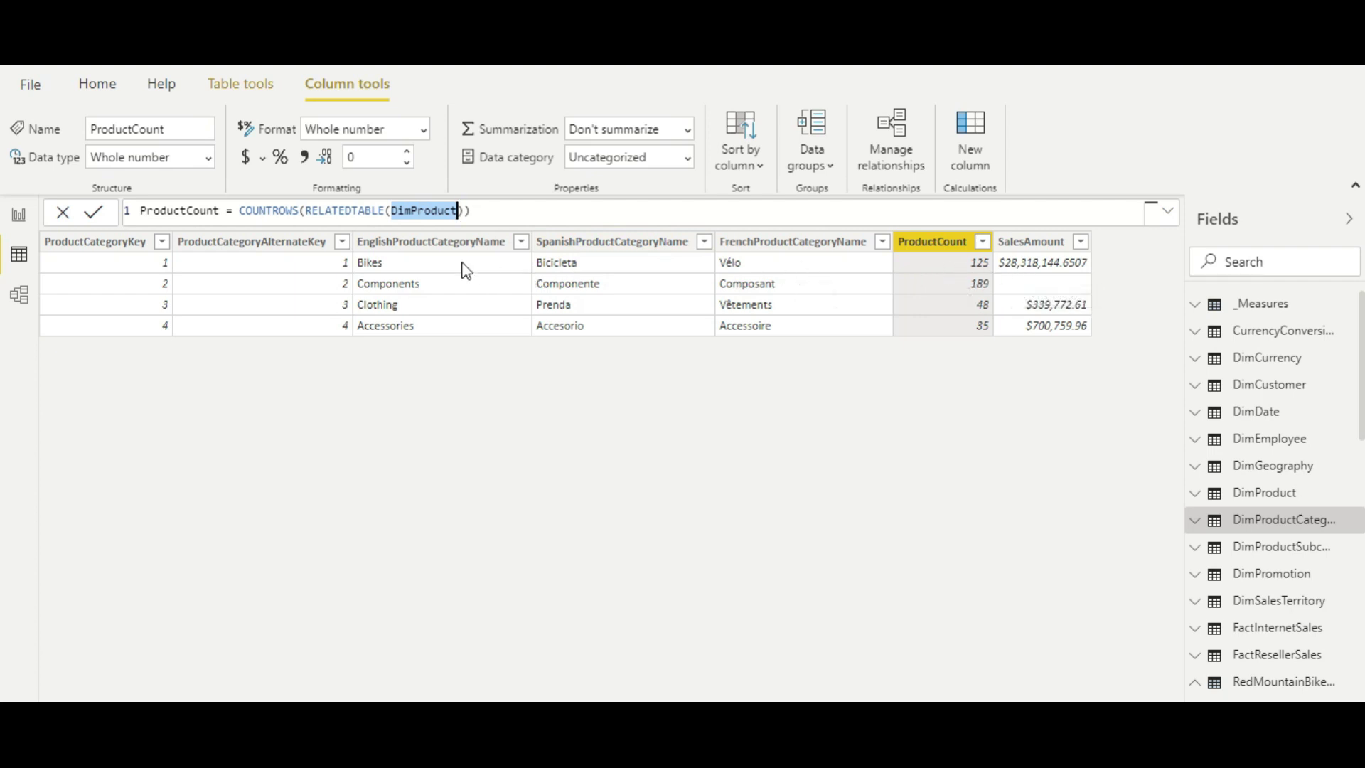
{"action": "left_click", "coordinate": [457, 290]}
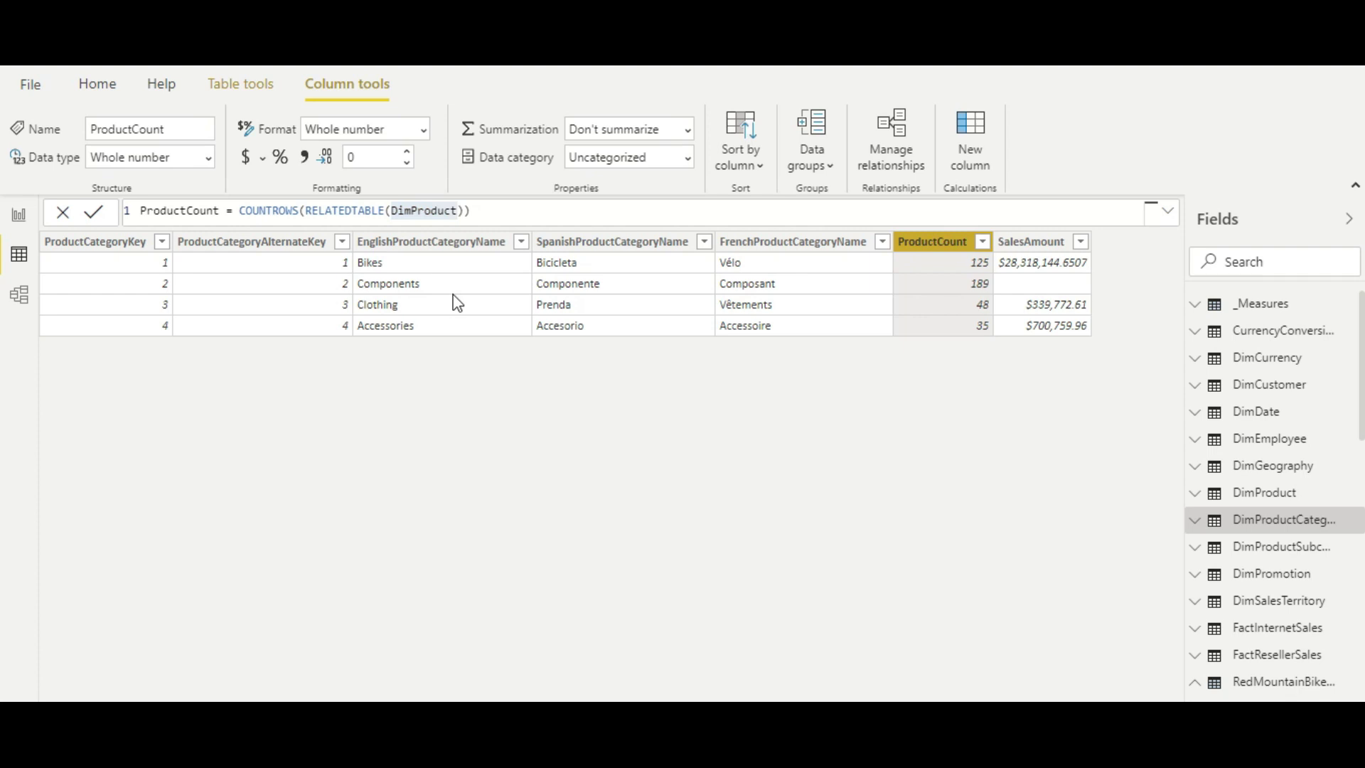
{"action": "double_click", "coordinate": [367, 212]}
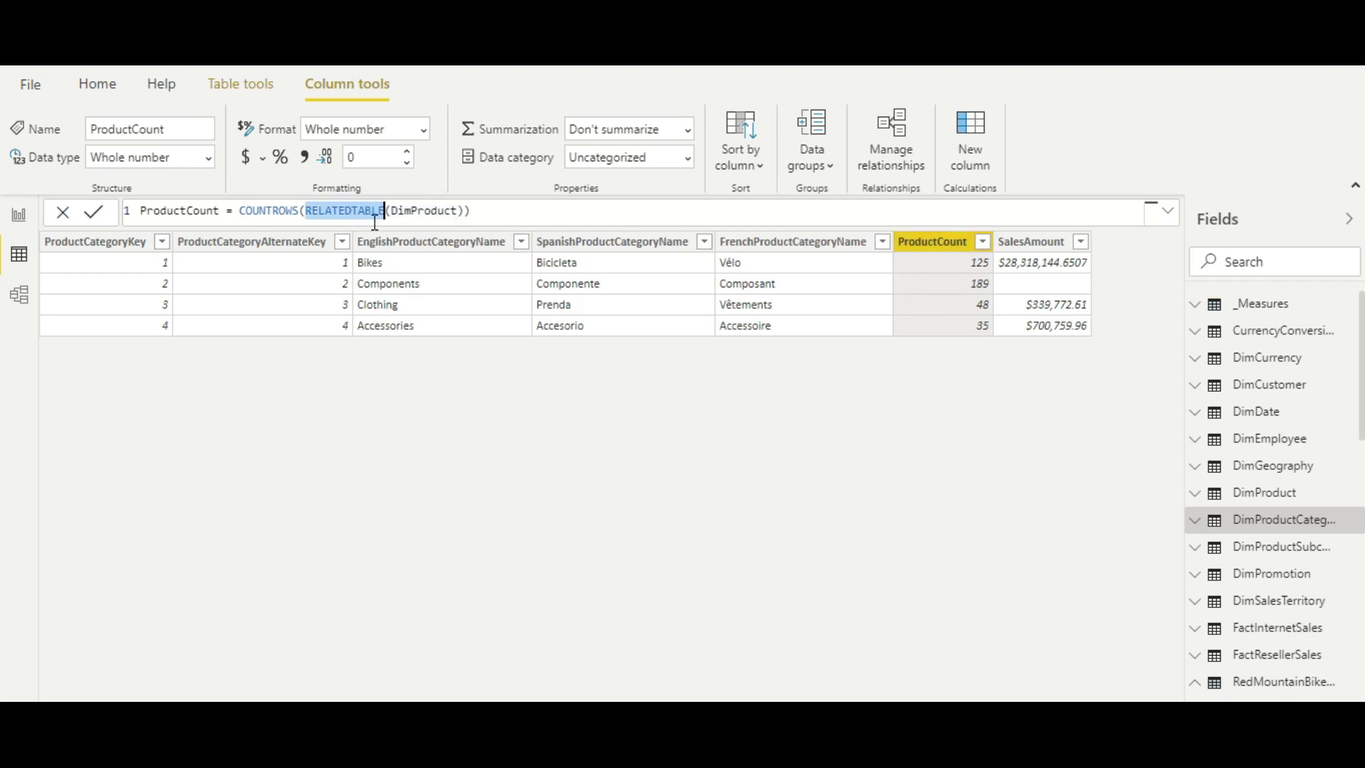
{"action": "left_click", "coordinate": [420, 212]}
{"action": "double_click", "coordinate": [410, 212]}
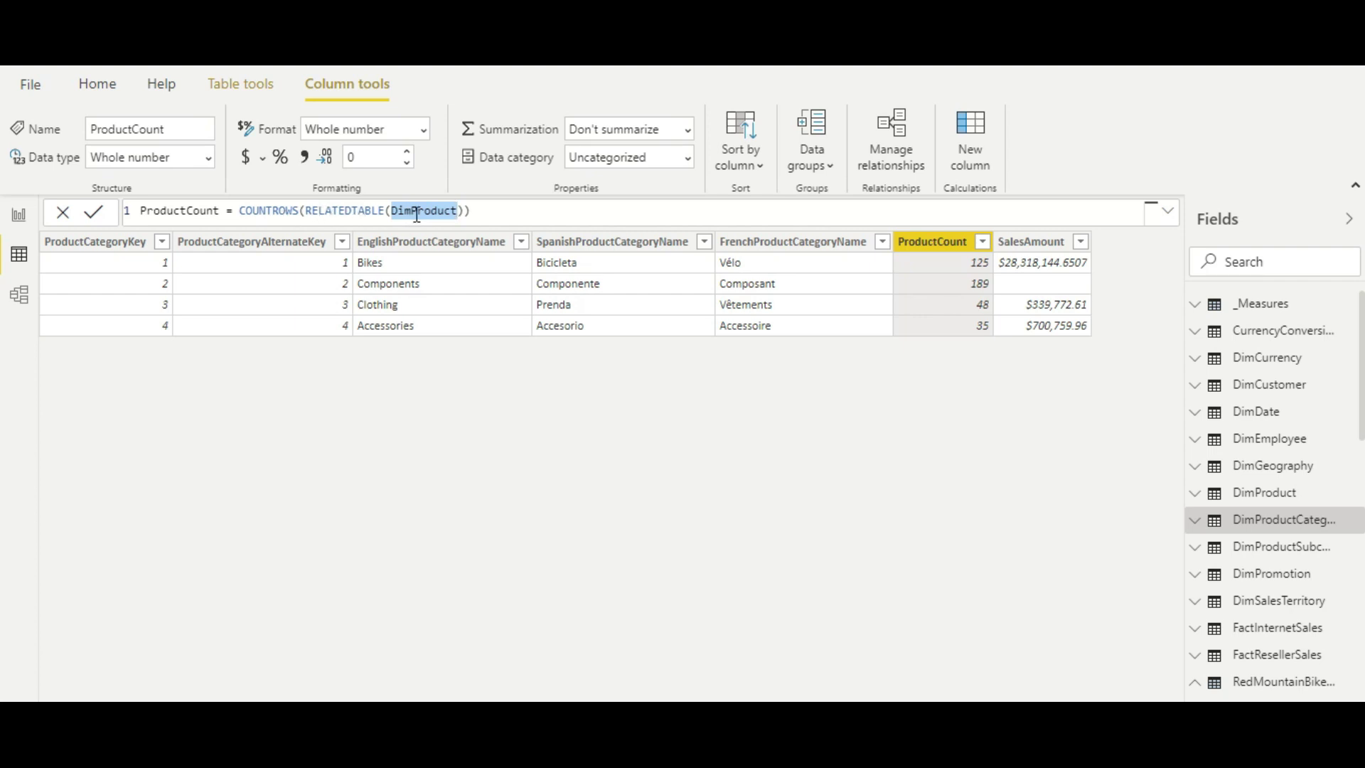
{"action": "double_click", "coordinate": [349, 212]}
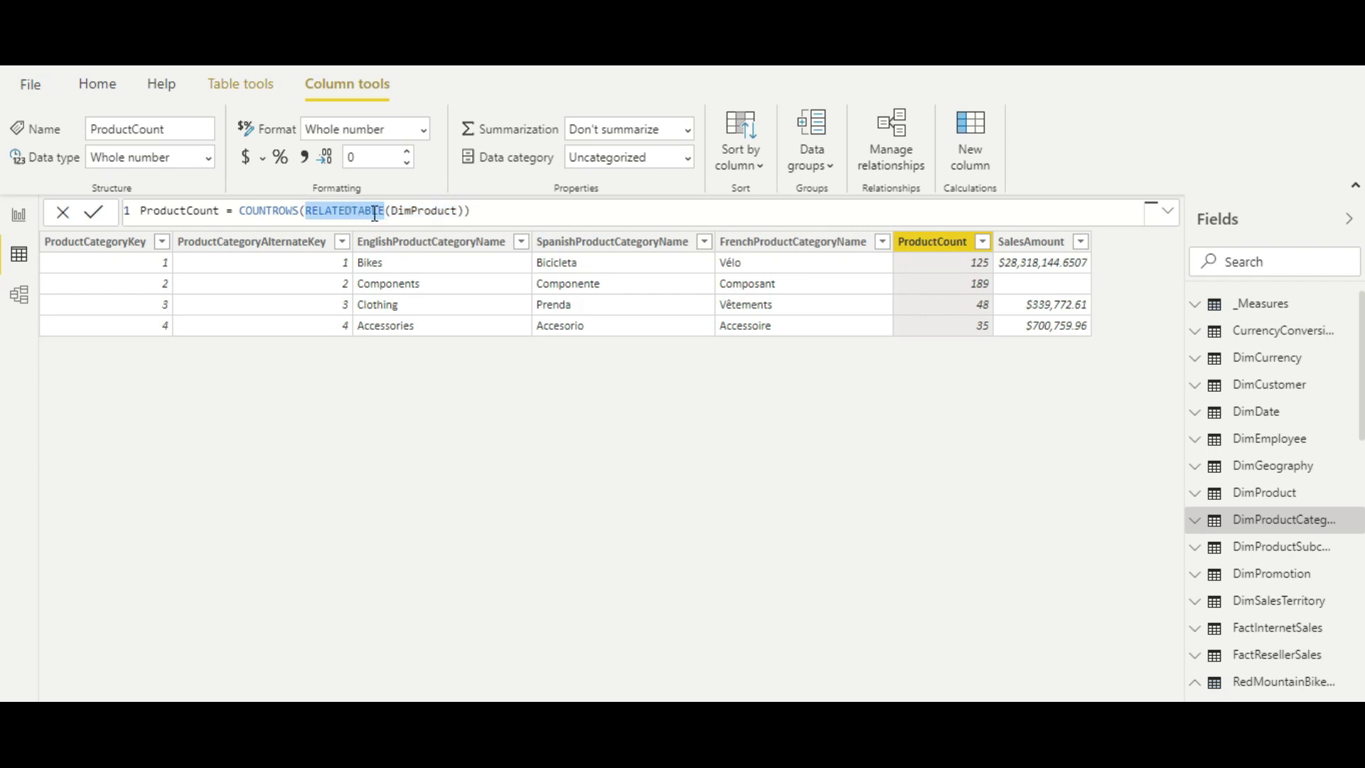
{"action": "double_click", "coordinate": [420, 210]}
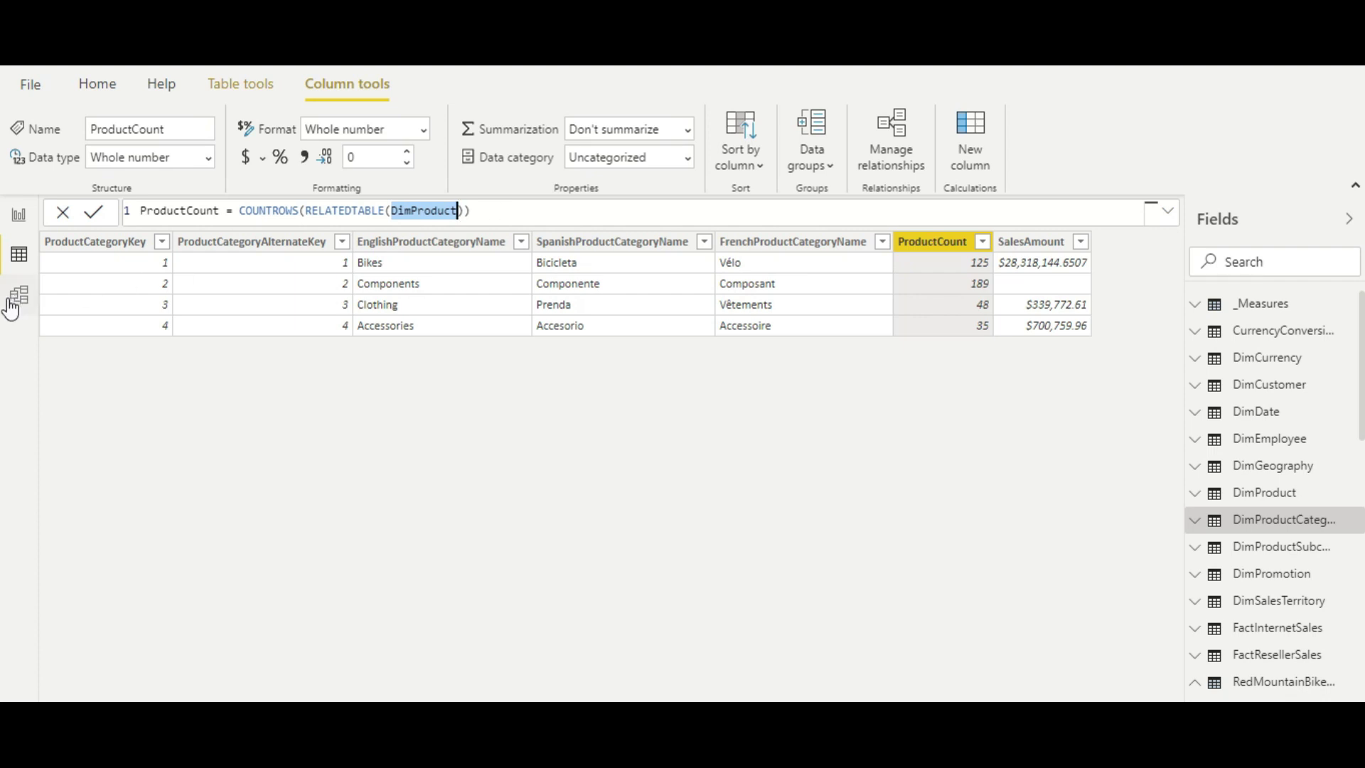
Inspect the relationships between DimProductCategory, DimProductSubcategory and DimProduct in the model view
{"action": "left_click", "coordinate": [44, 302]}
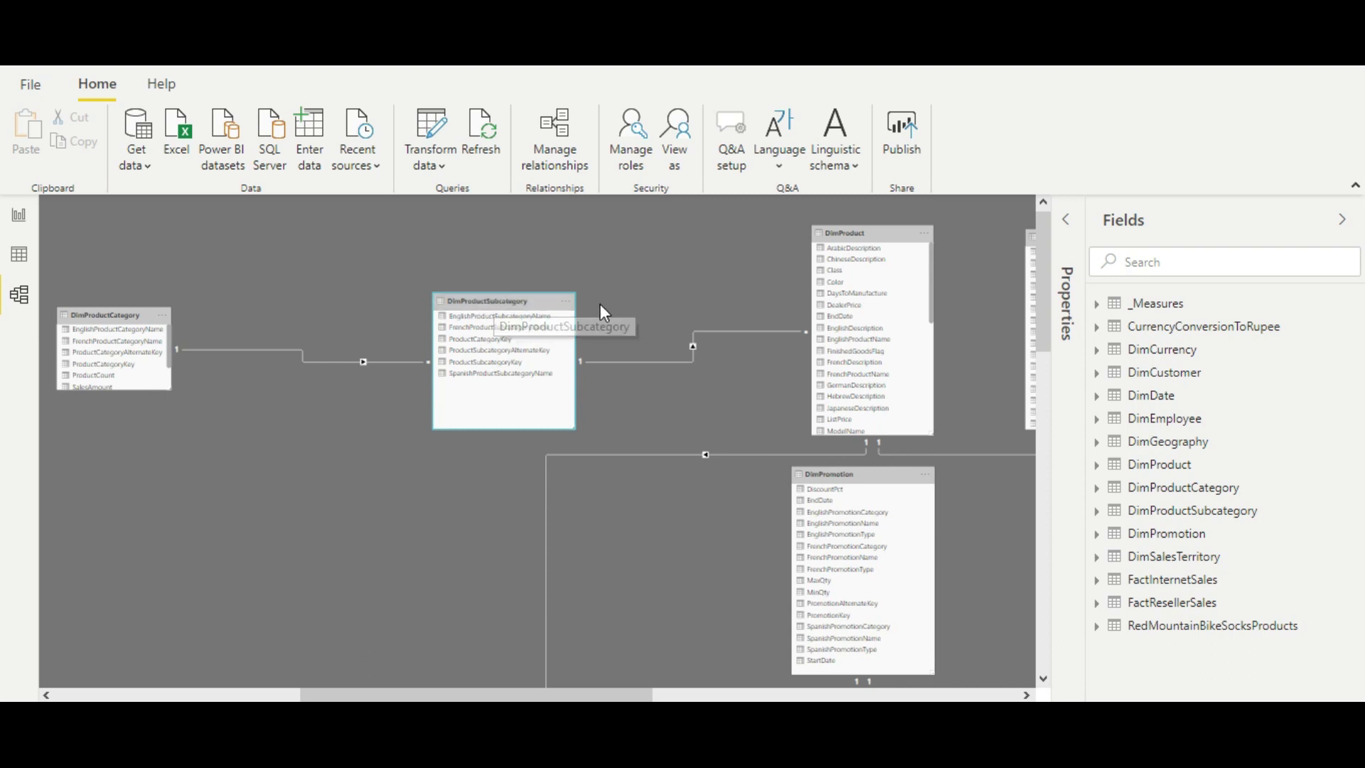
{"action": "left_click", "coordinate": [886, 232]}
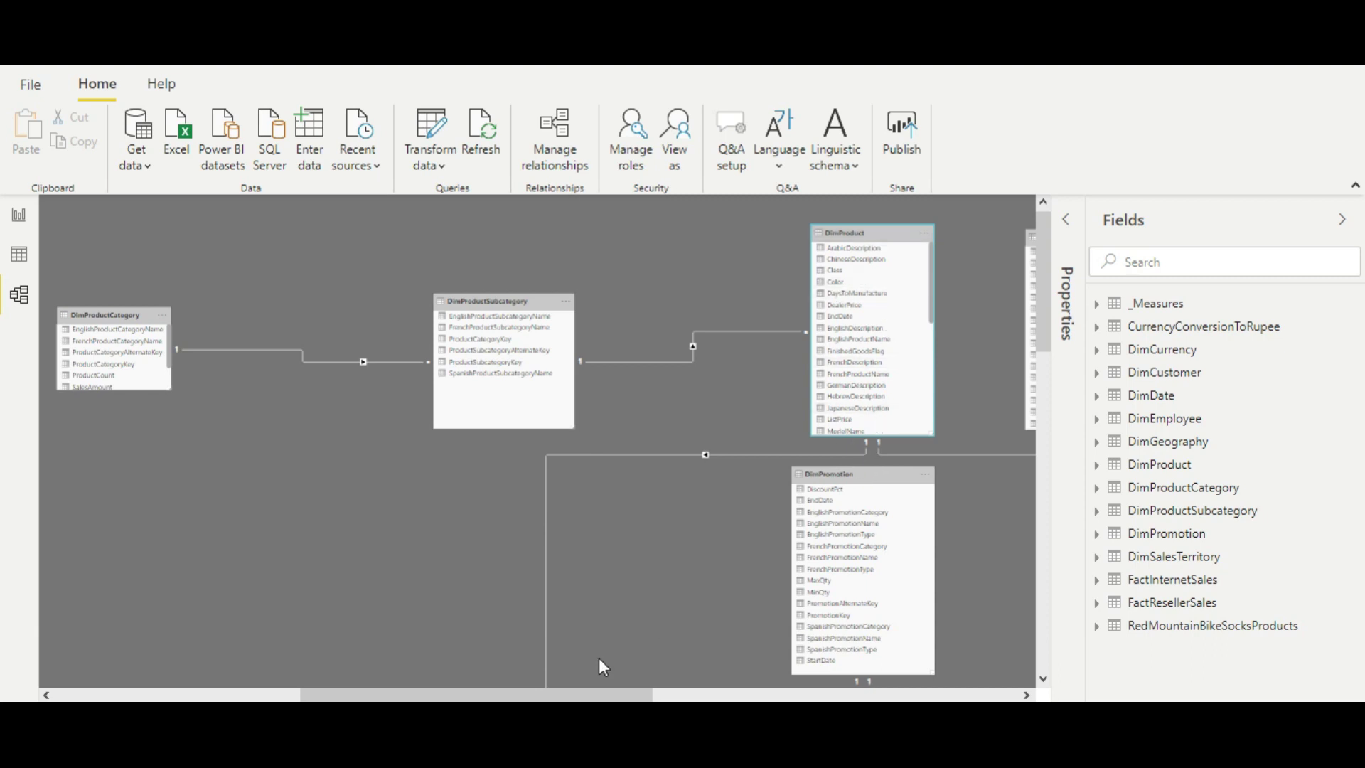
{"action": "left_click_drag", "start_coordinate": [560, 700], "coordinate": [754, 700]}
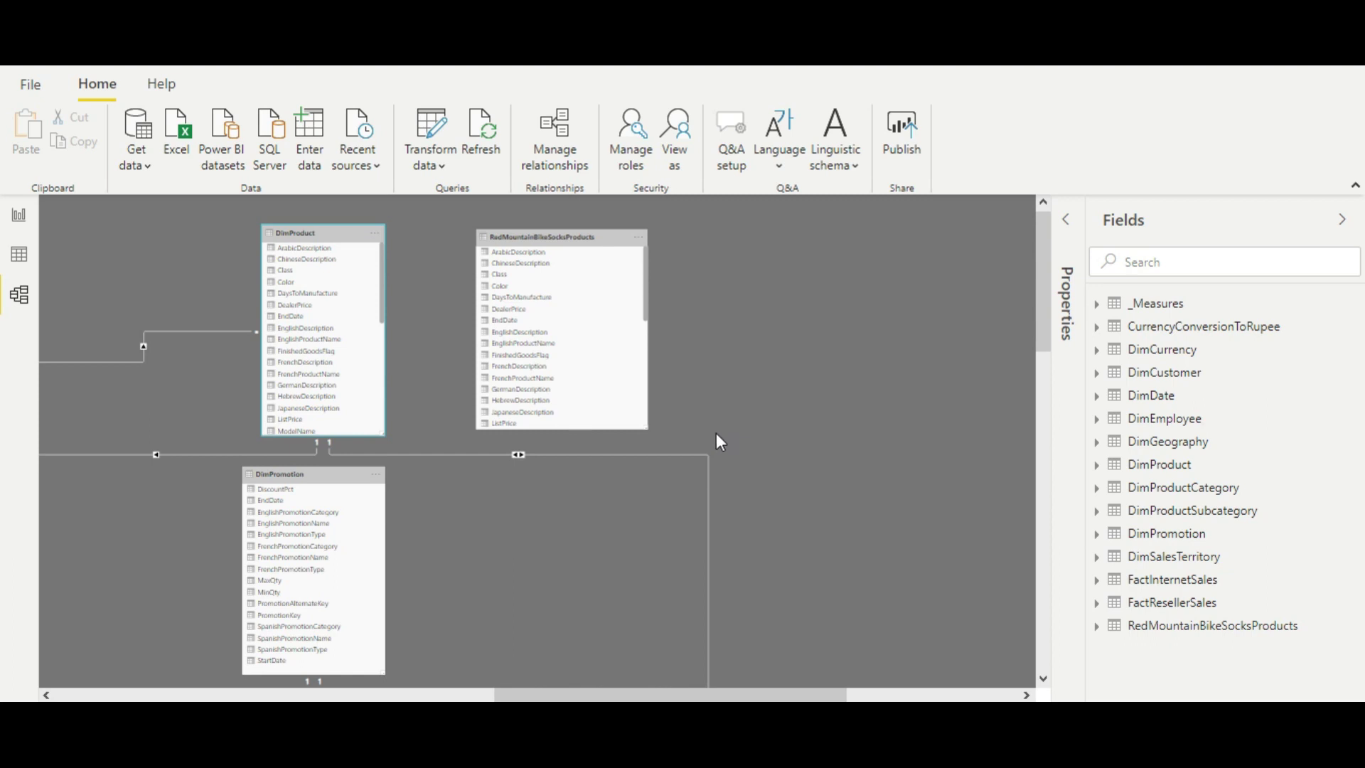
{"action": "mouse_move", "coordinate": [1043, 295]}
{"action": "left_mouse_down"}
{"action": "mouse_move", "coordinate": [1051, 431]}
{"action": "mouse_move", "coordinate": [1038, 274]}
{"action": "left_mouse_up"}
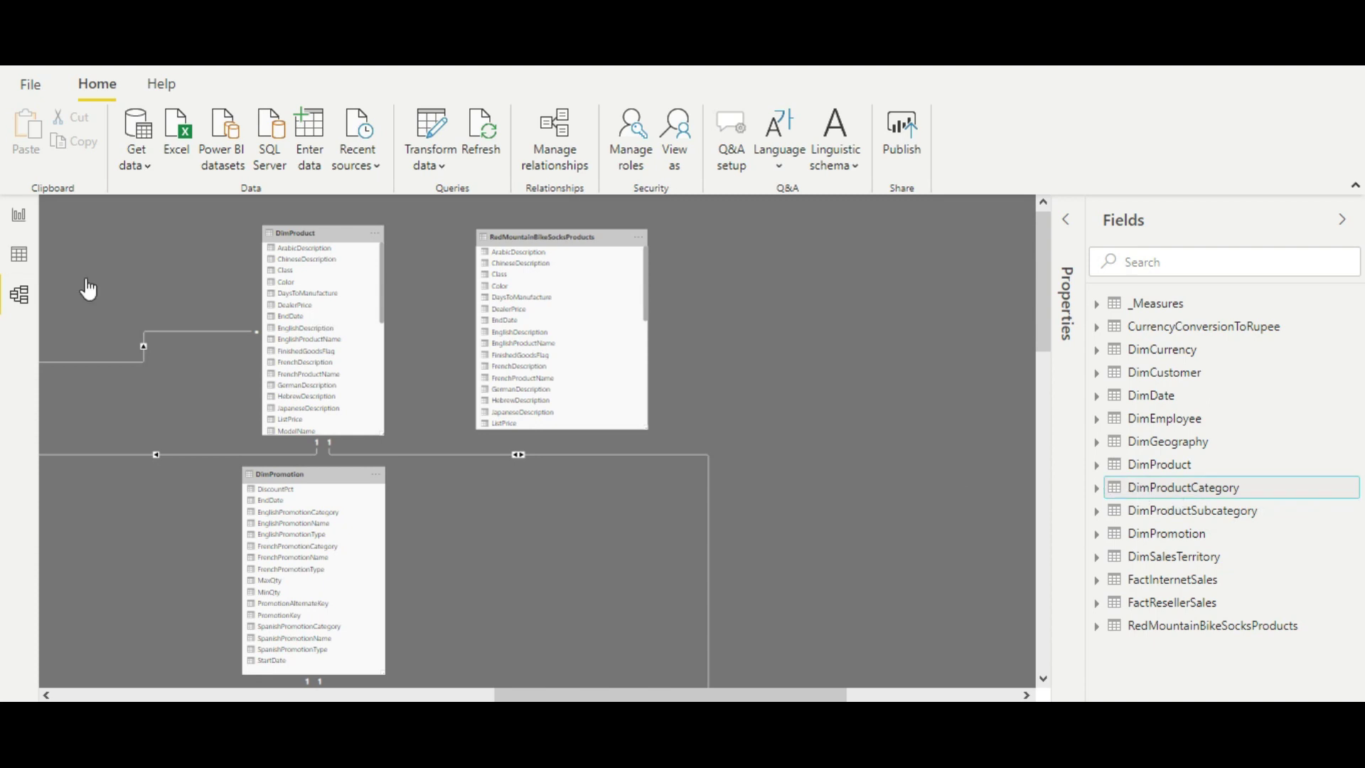
Return to the table data and review how the ProductCount formula counts related DimProduct rows for each category
{"action": "left_click", "coordinate": [20, 254]}
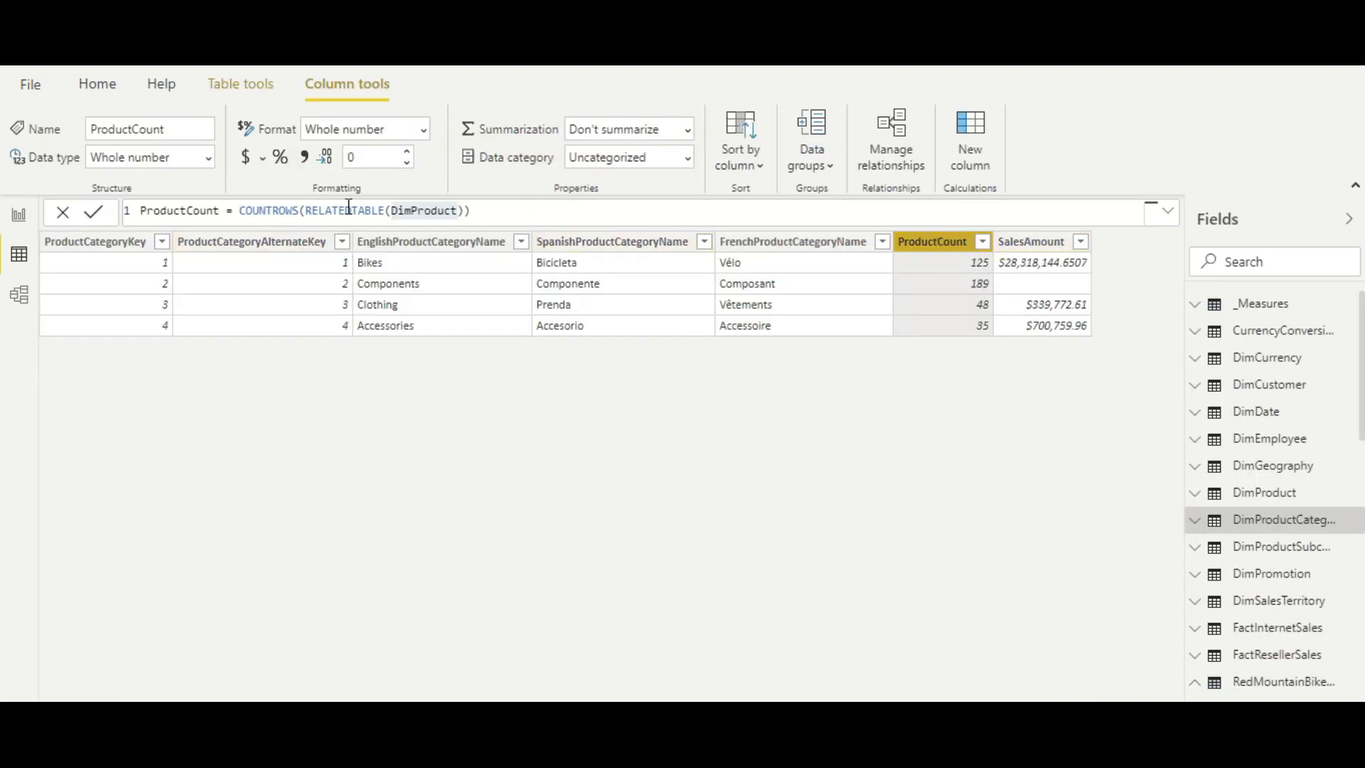
{"action": "left_click", "coordinate": [490, 212]}
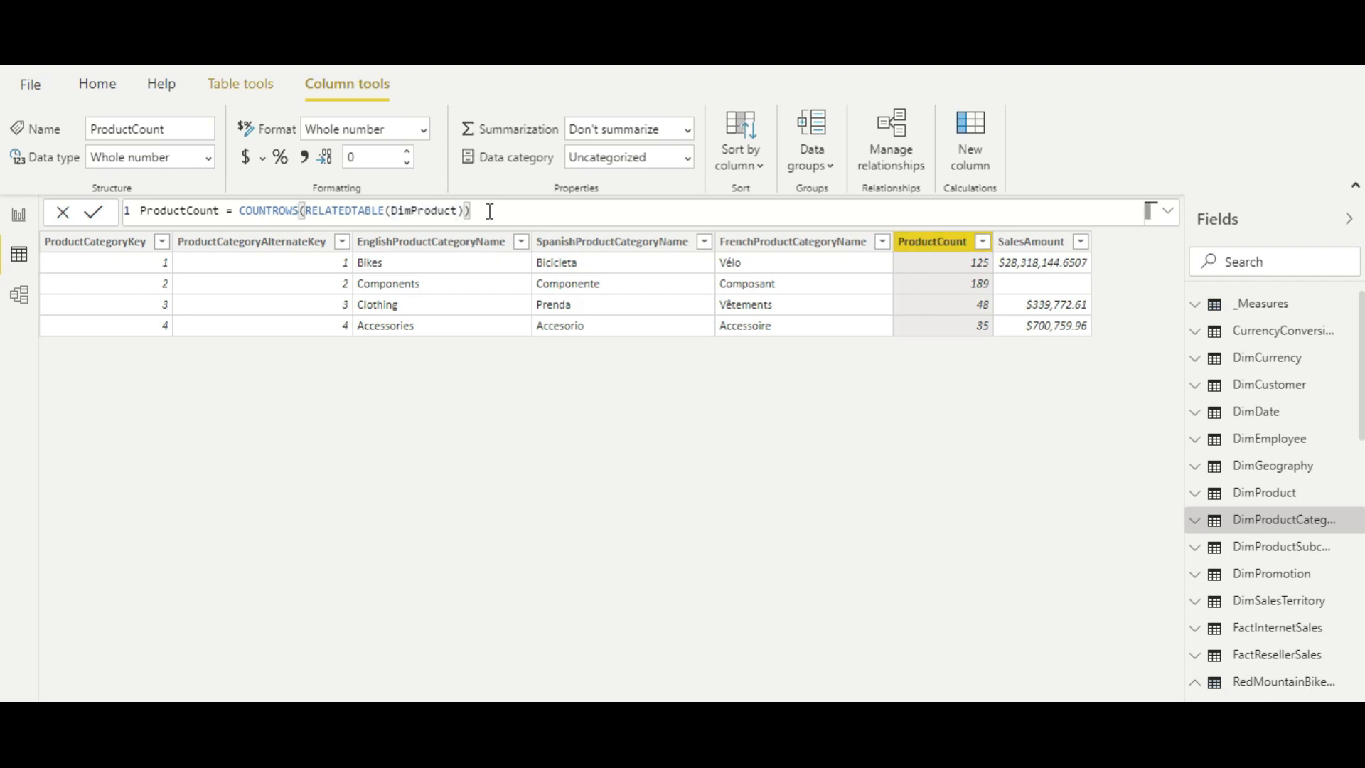
{"action": "double_click", "coordinate": [346, 212]}
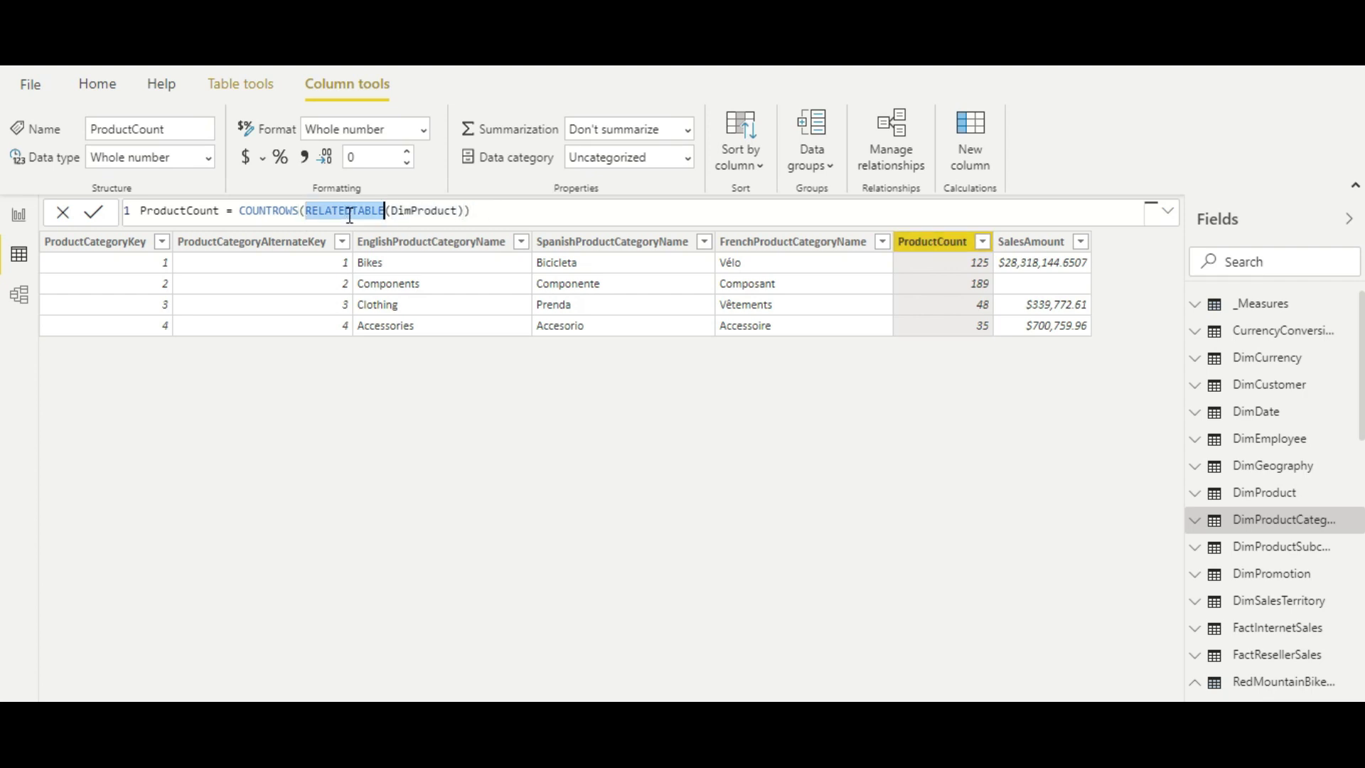
{"action": "left_click", "coordinate": [429, 211]}
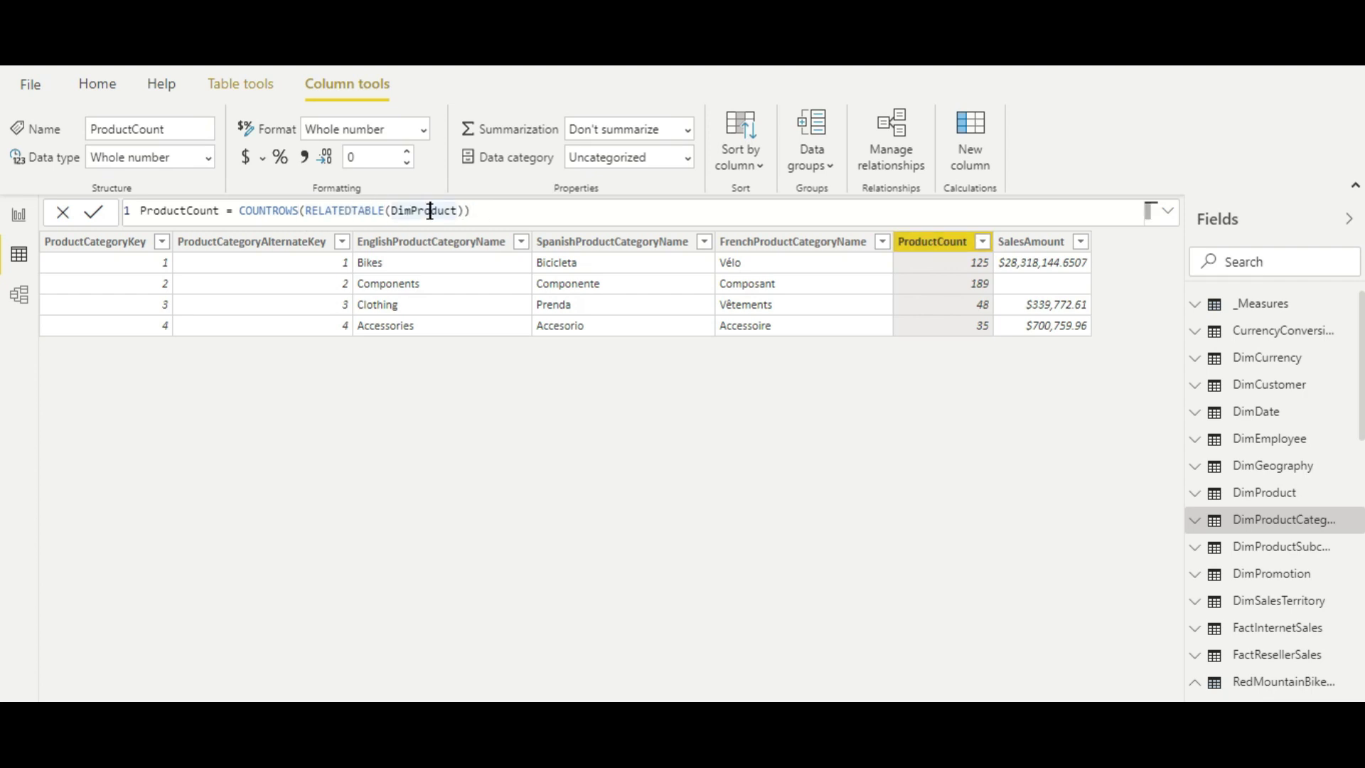
{"action": "double_click", "coordinate": [430, 212]}
{"action": "double_click", "coordinate": [275, 211]}
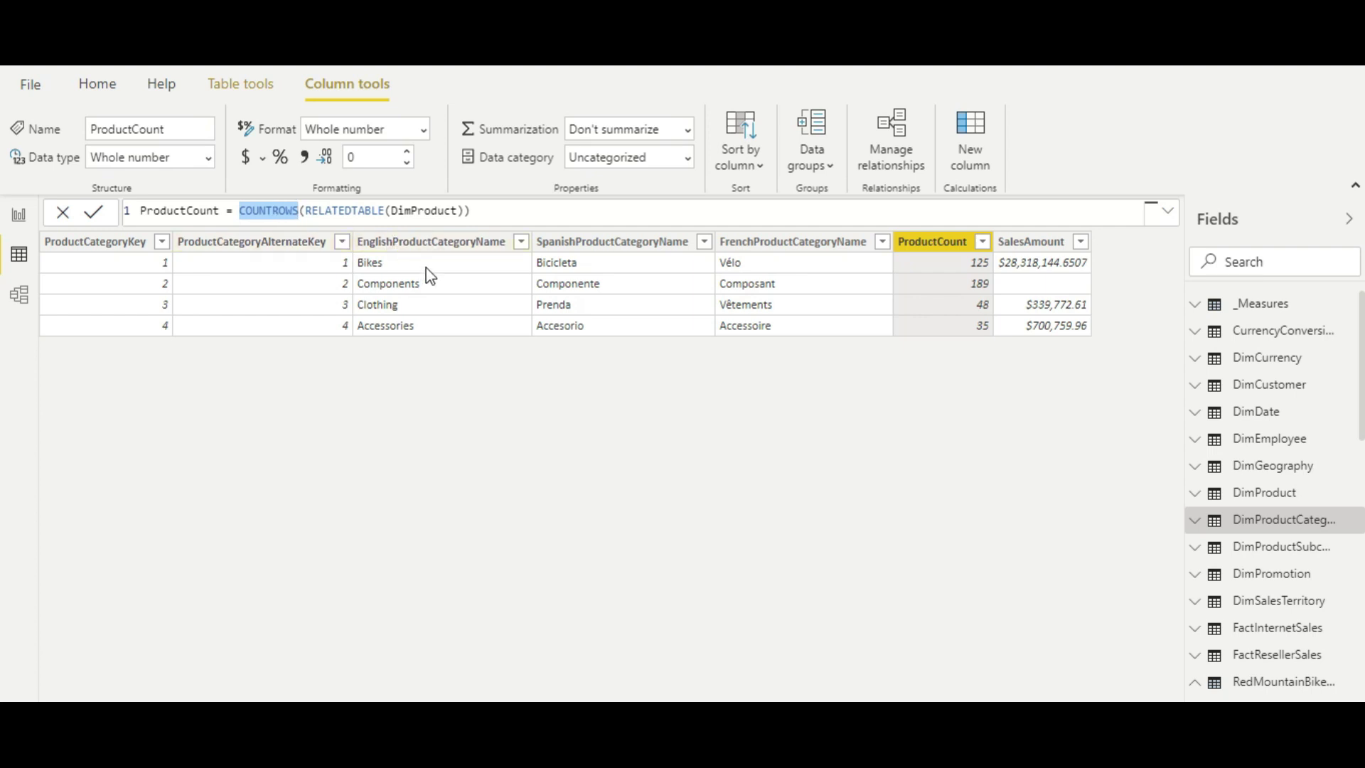
{"action": "left_click", "coordinate": [412, 280]}
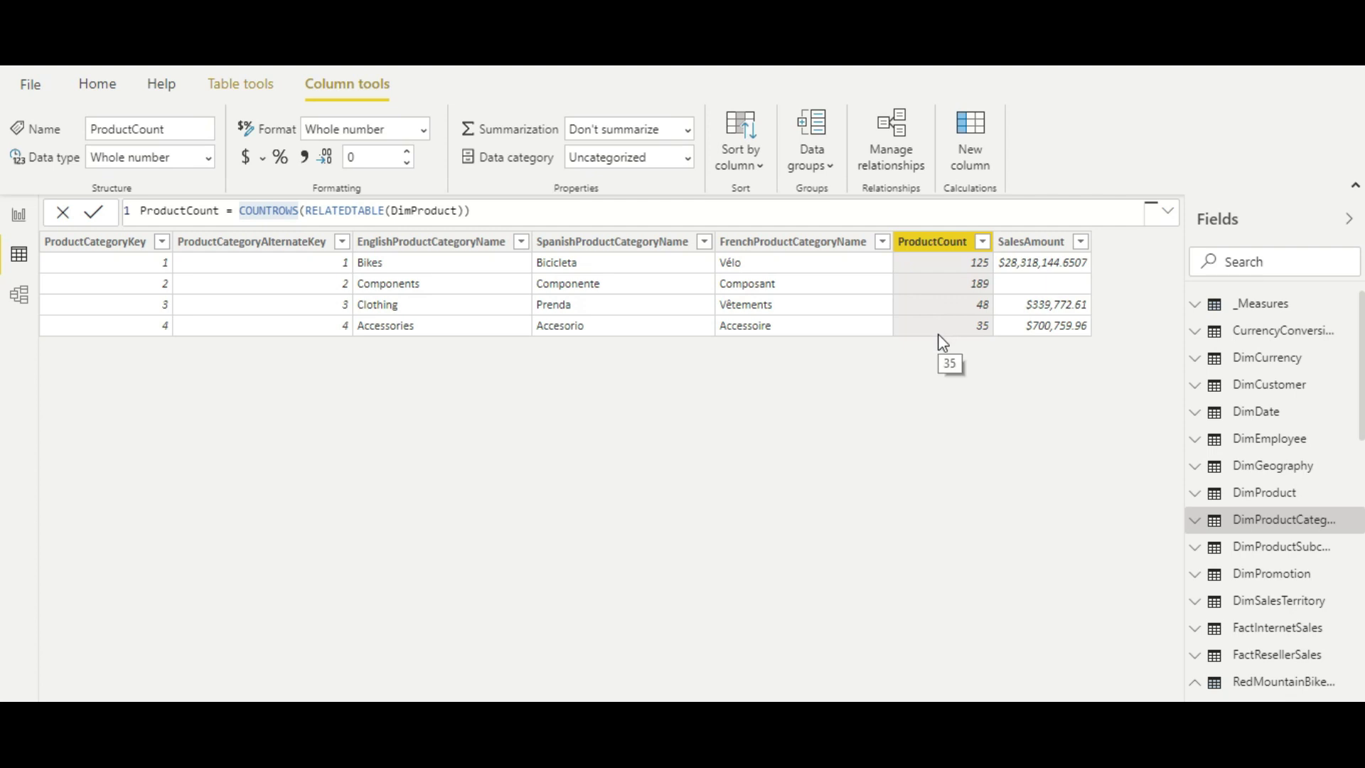
Examine the SalesAmount column's SUMX formula, including its RELATEDTABLE call on FactInternetSales
{"action": "left_click", "coordinate": [1059, 249]}
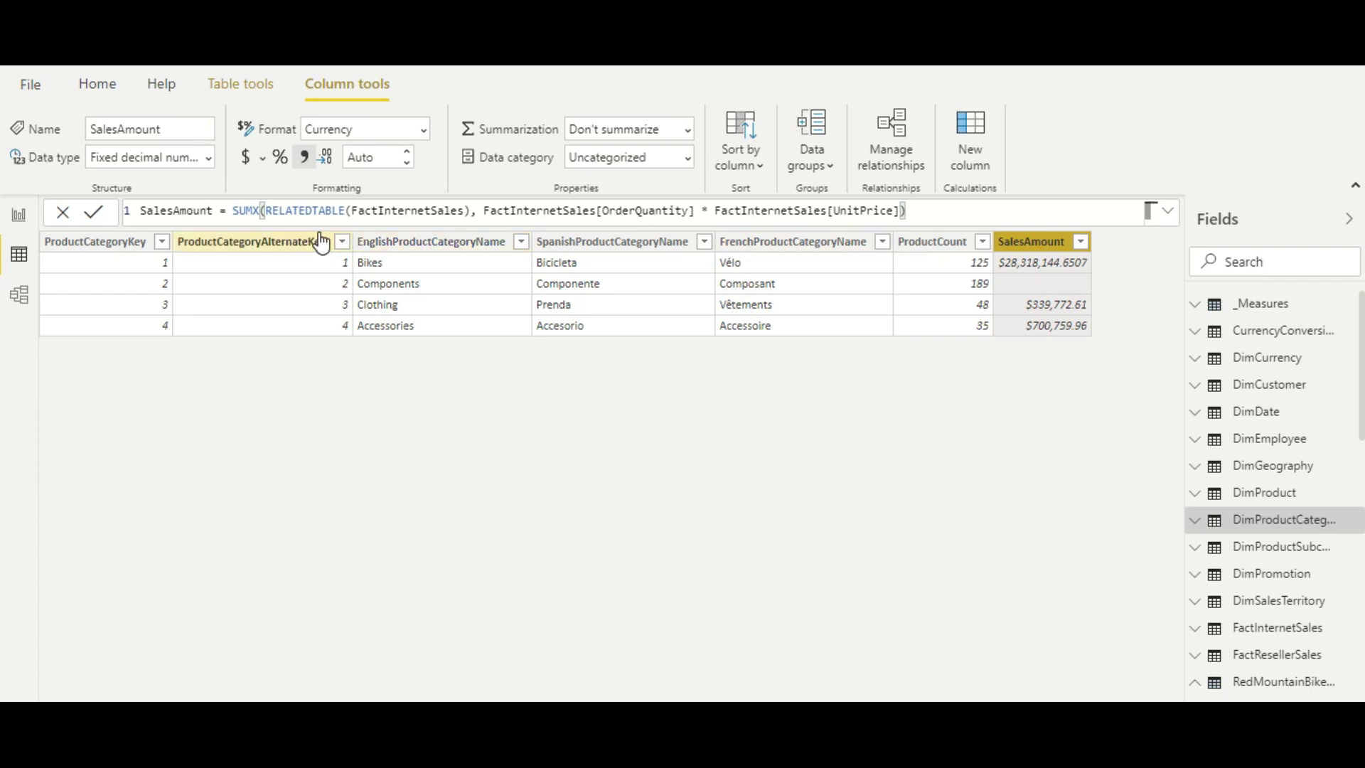
{"action": "left_click", "coordinate": [333, 211]}
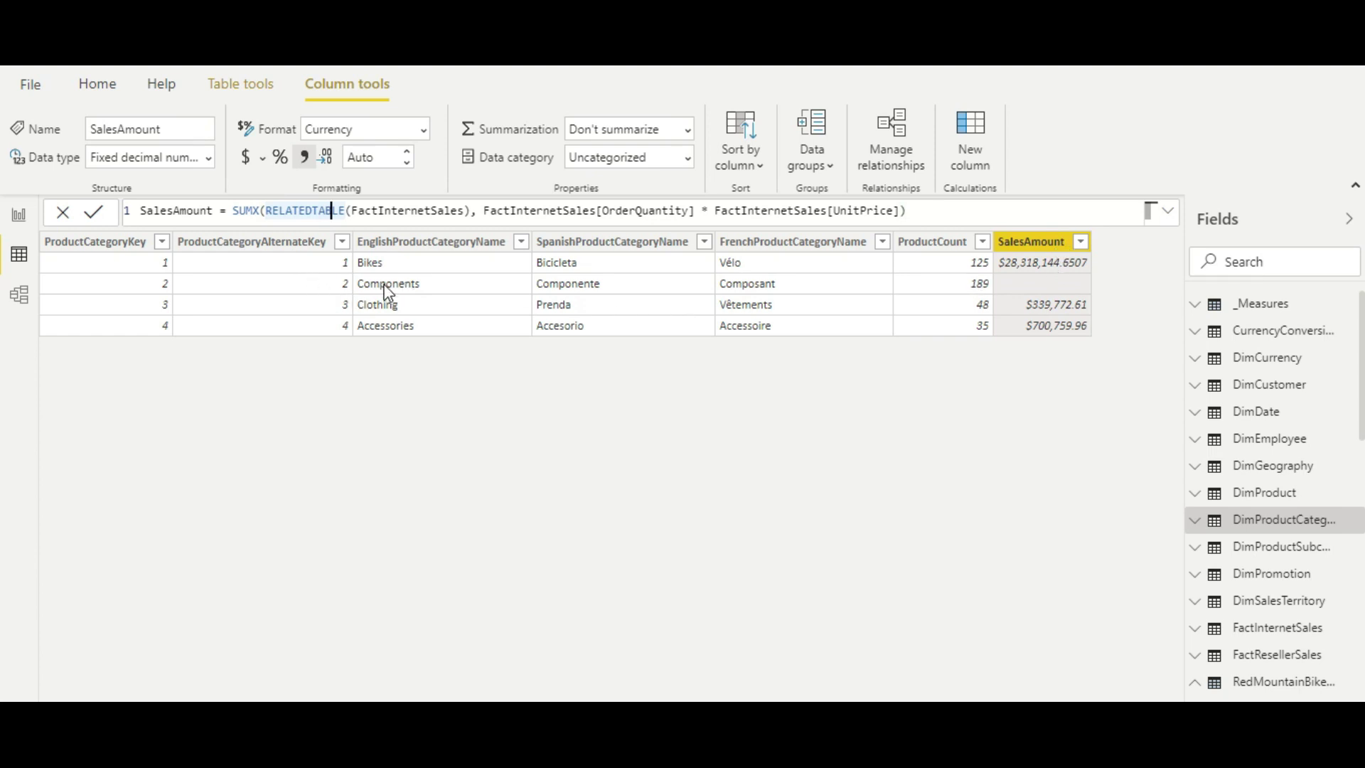
{"action": "double_click", "coordinate": [310, 211]}
{"action": "double_click", "coordinate": [420, 212]}
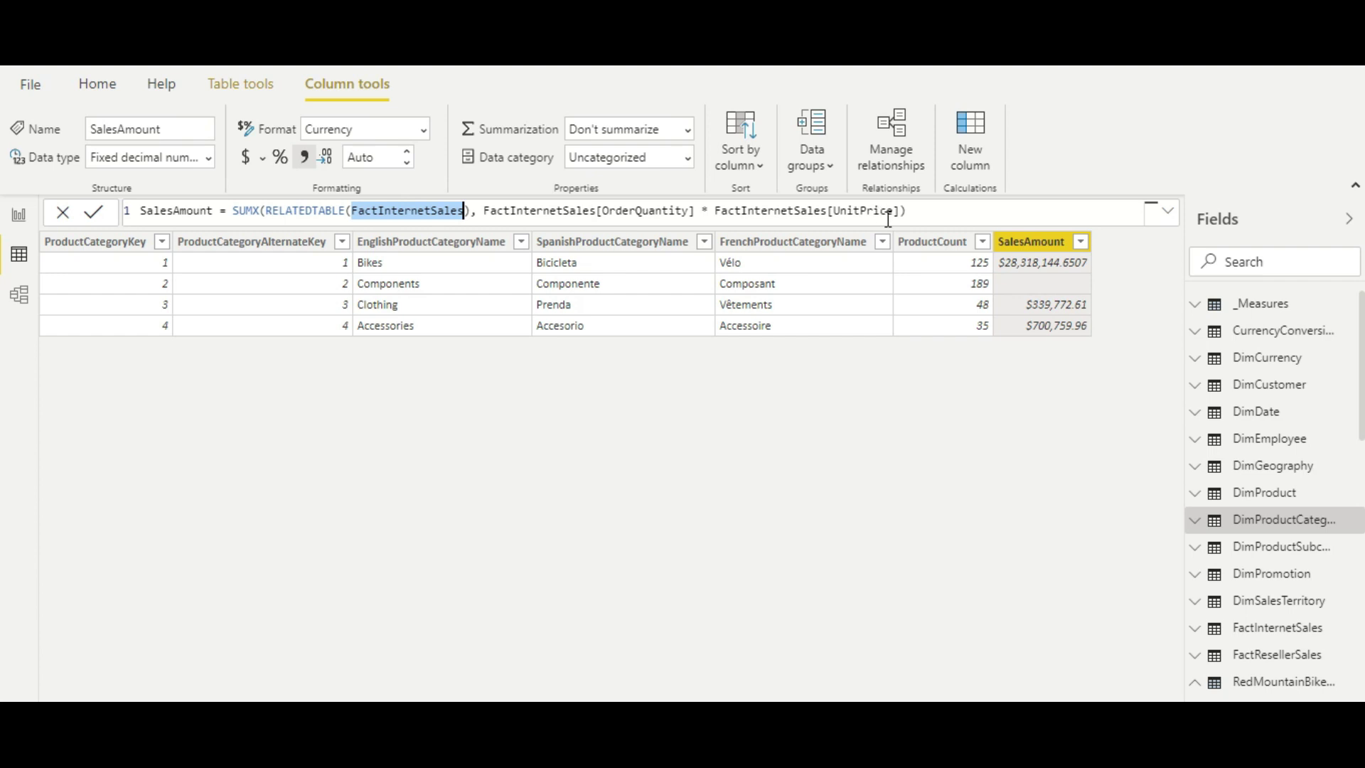
{"action": "left_click", "coordinate": [914, 211]}
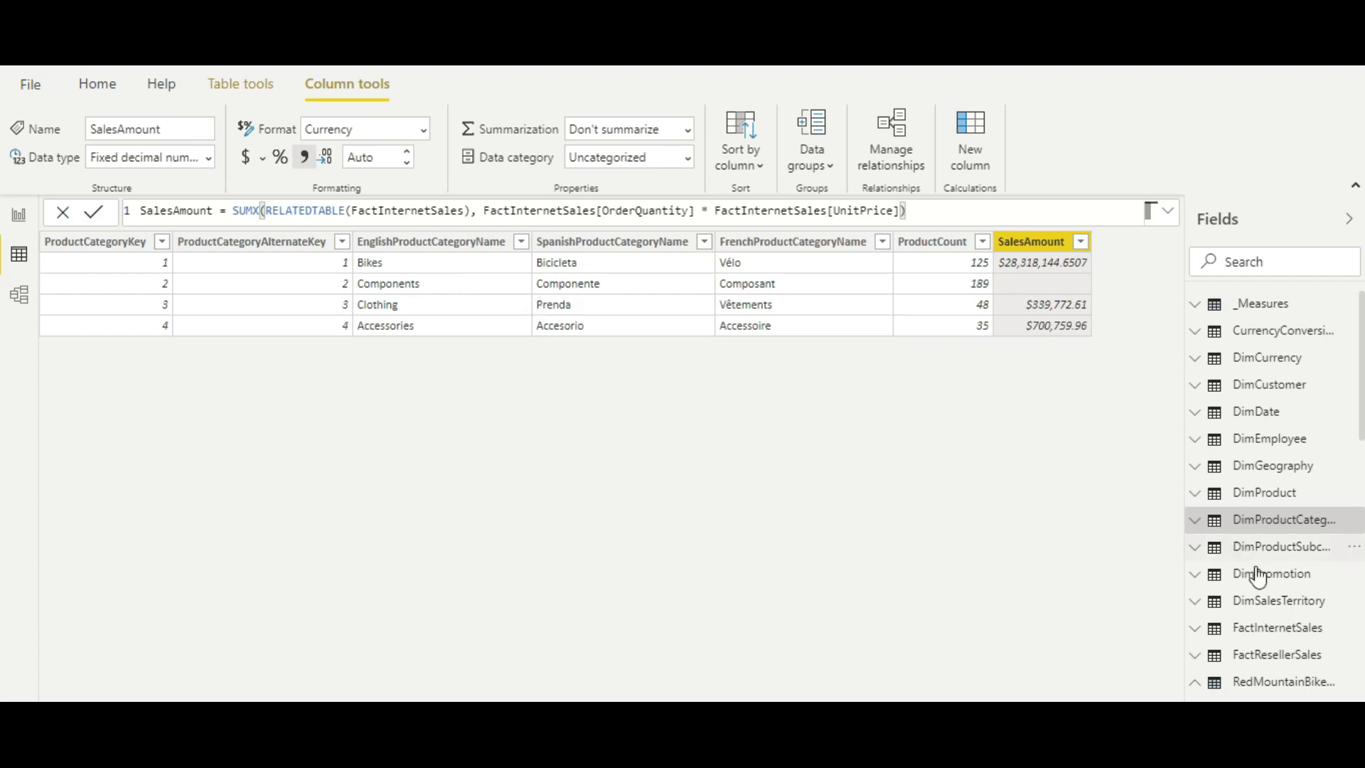
Open the DimProduct table and examine the RELATED function in the ProductCategory column's formula
{"action": "left_click", "coordinate": [1272, 494]}
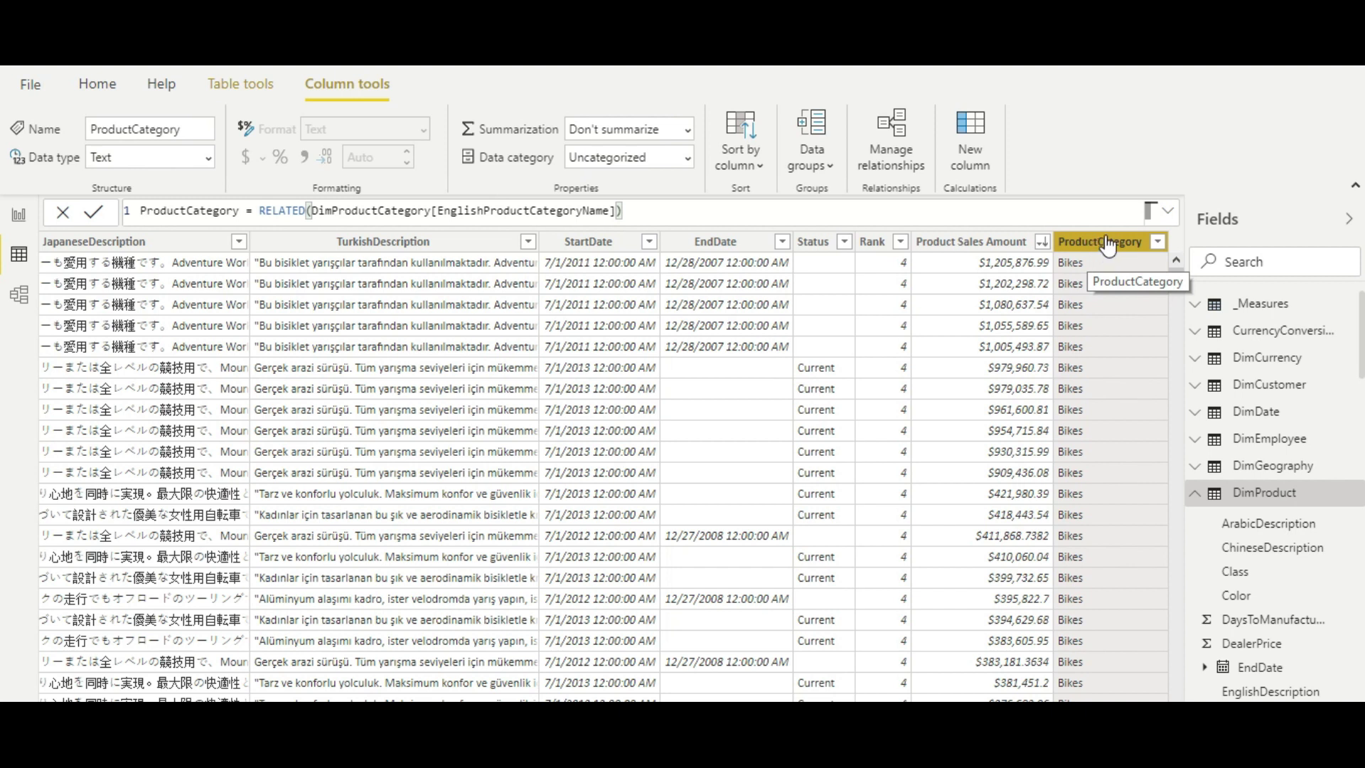
{"action": "left_click", "coordinate": [287, 209]}
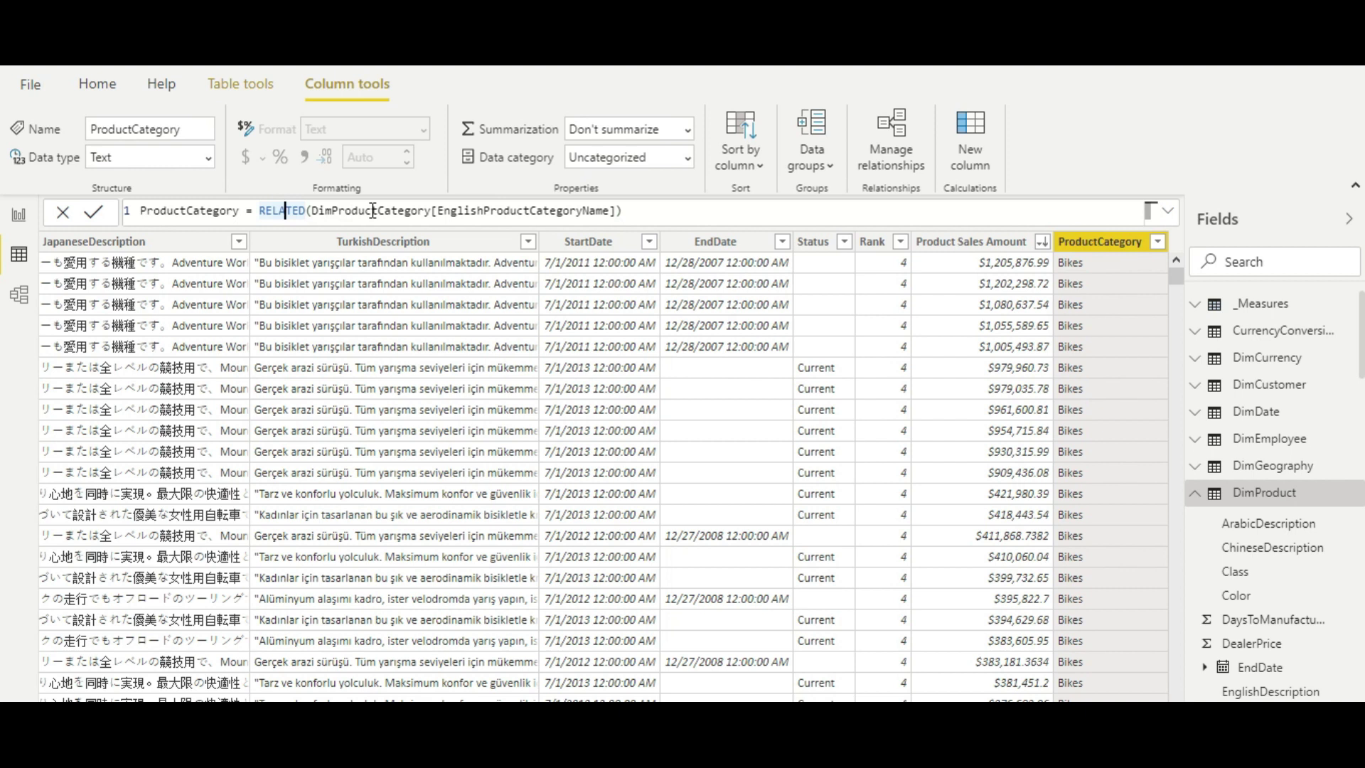
Check the EnglishProductCategoryName argument in the ProductCategory formula and open the Red Sales with Customer Age measure
{"action": "double_click", "coordinate": [550, 211]}
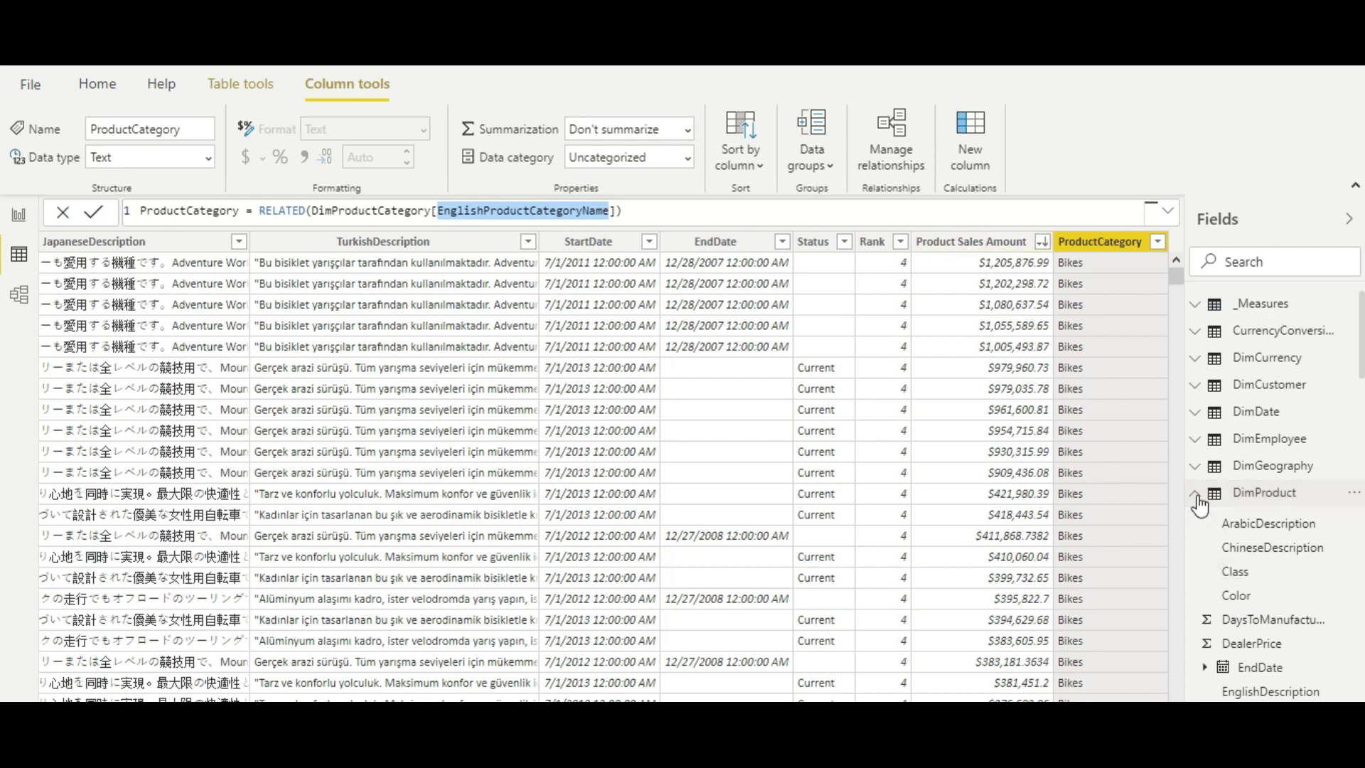
{"action": "left_click", "coordinate": [1220, 489]}
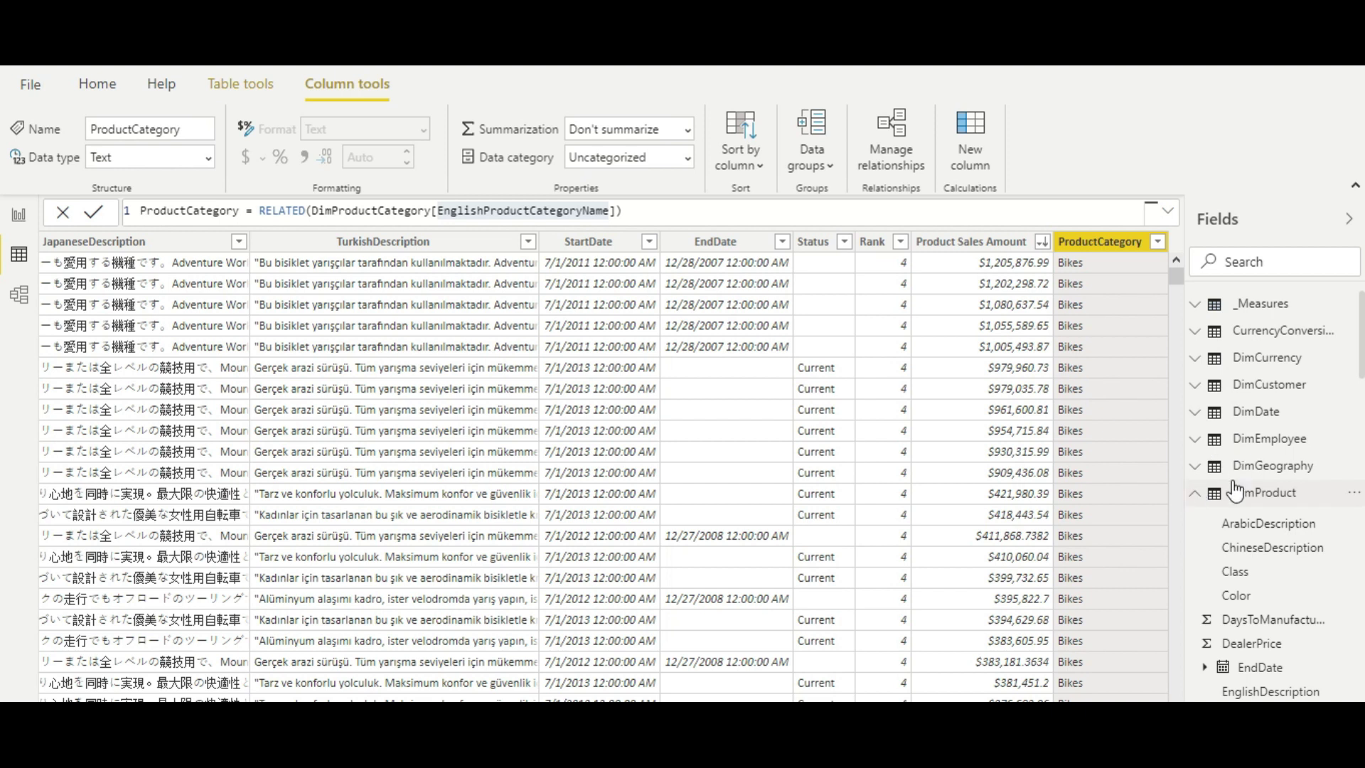
{"action": "left_click", "coordinate": [1197, 497]}
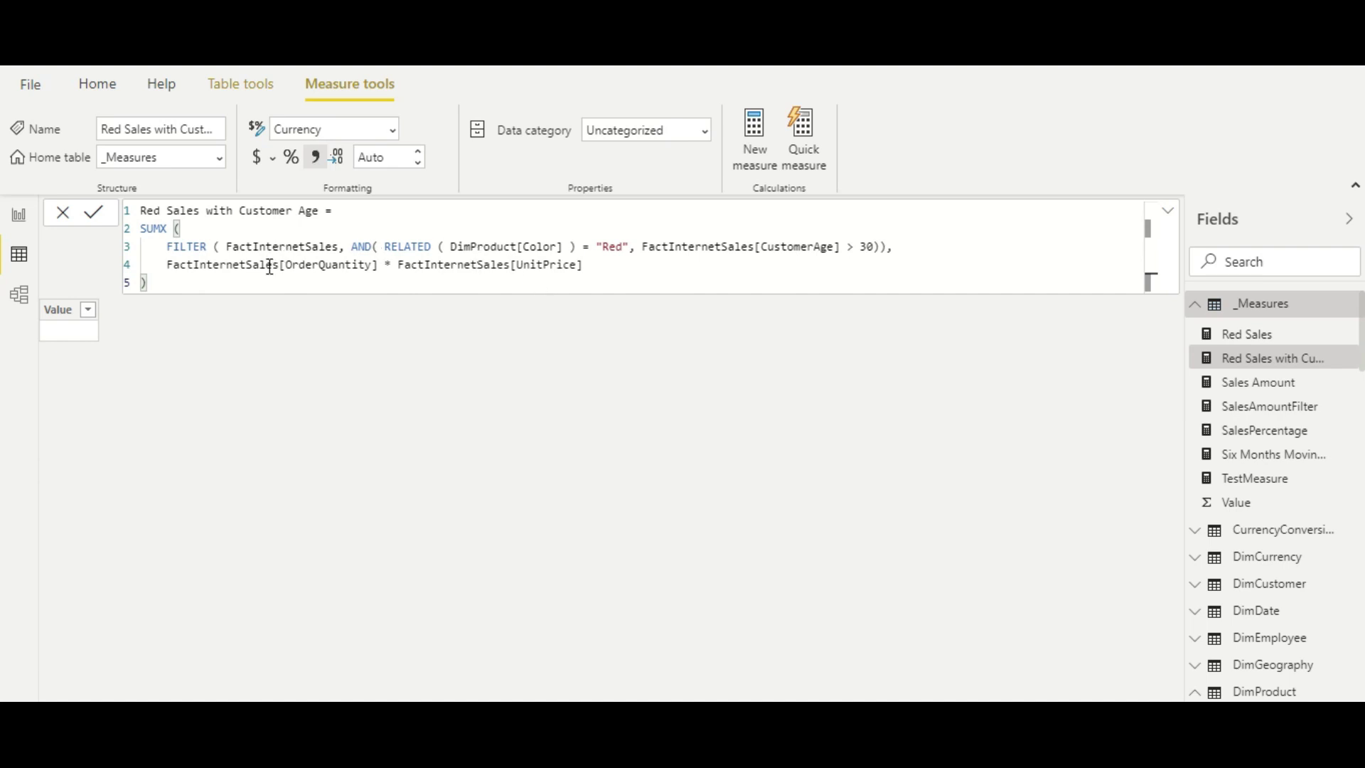
Examine how FILTER on FactInternetSales uses RELATED to test DimProduct[Color] = "Red" in the Red Sales with Customer Age measure
{"action": "left_click", "coordinate": [411, 247]}
{"action": "double_click", "coordinate": [264, 247]}
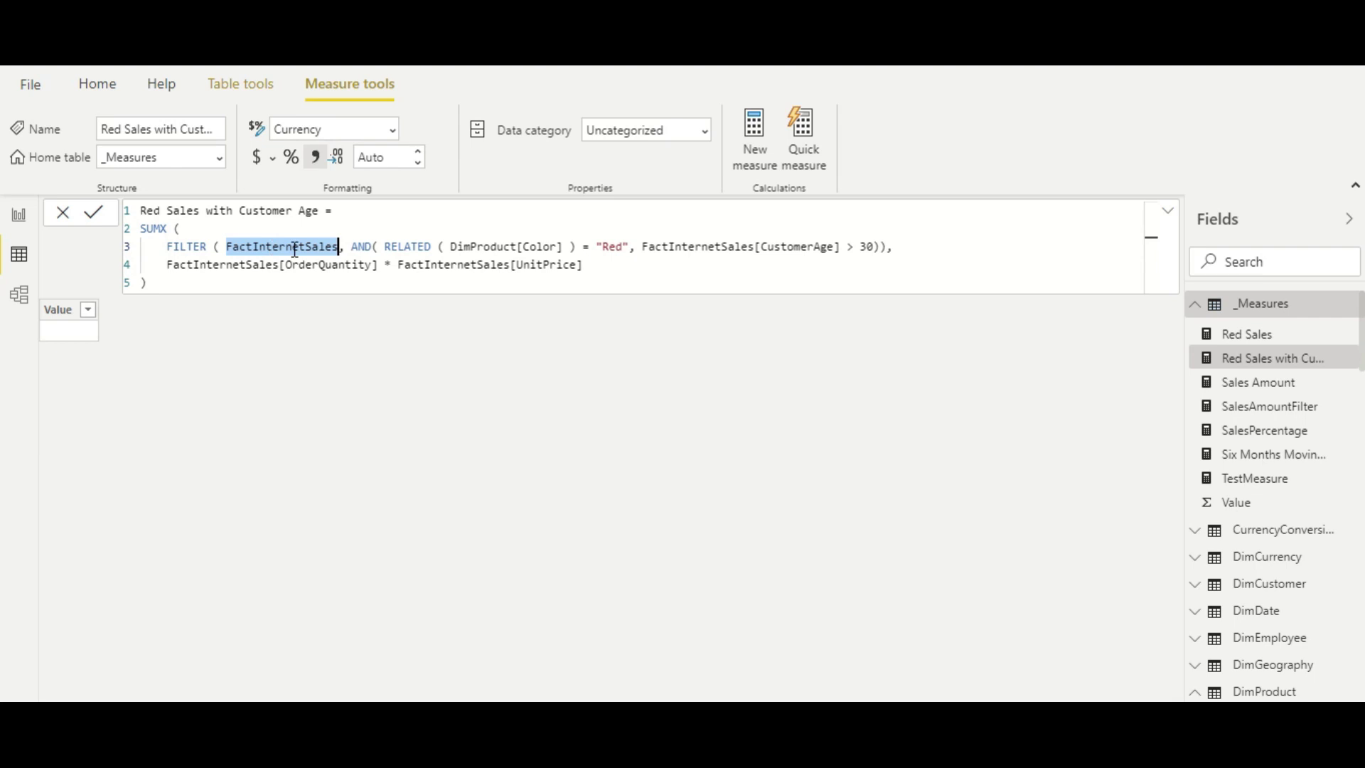
{"action": "double_click", "coordinate": [480, 246]}
{"action": "double_click", "coordinate": [412, 247]}
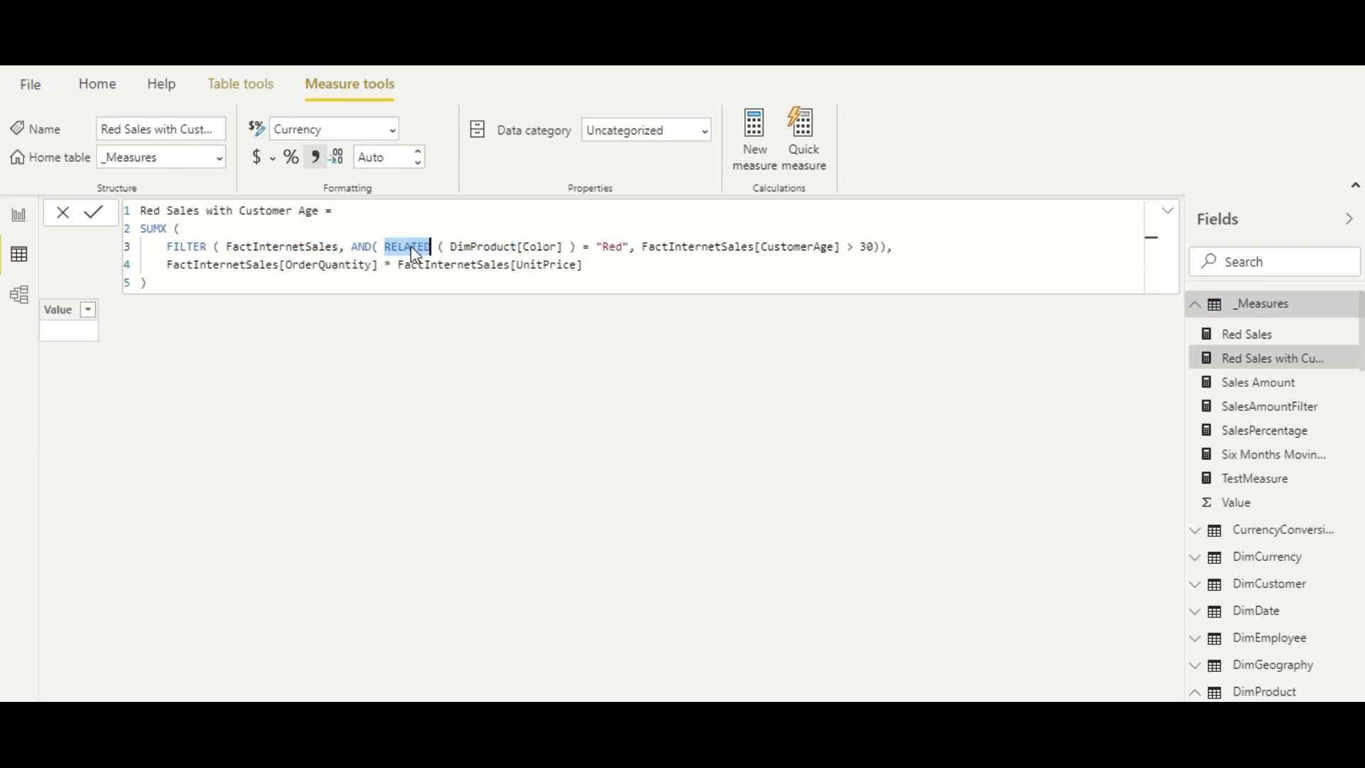
{"action": "double_click", "coordinate": [545, 247]}
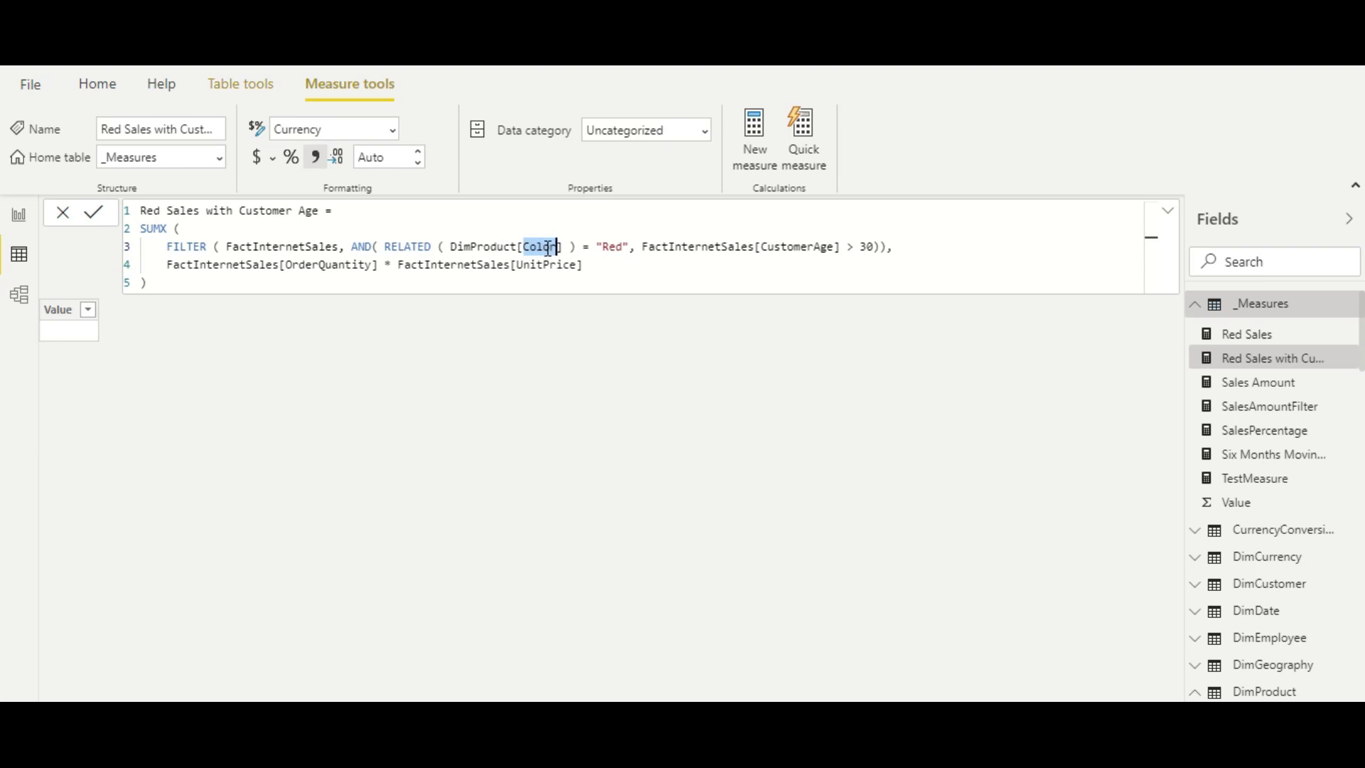
{"action": "double_click", "coordinate": [416, 247]}
{"action": "left_click_drag", "start_coordinate": [451, 246], "coordinate": [565, 249]}
{"action": "double_click", "coordinate": [418, 247]}
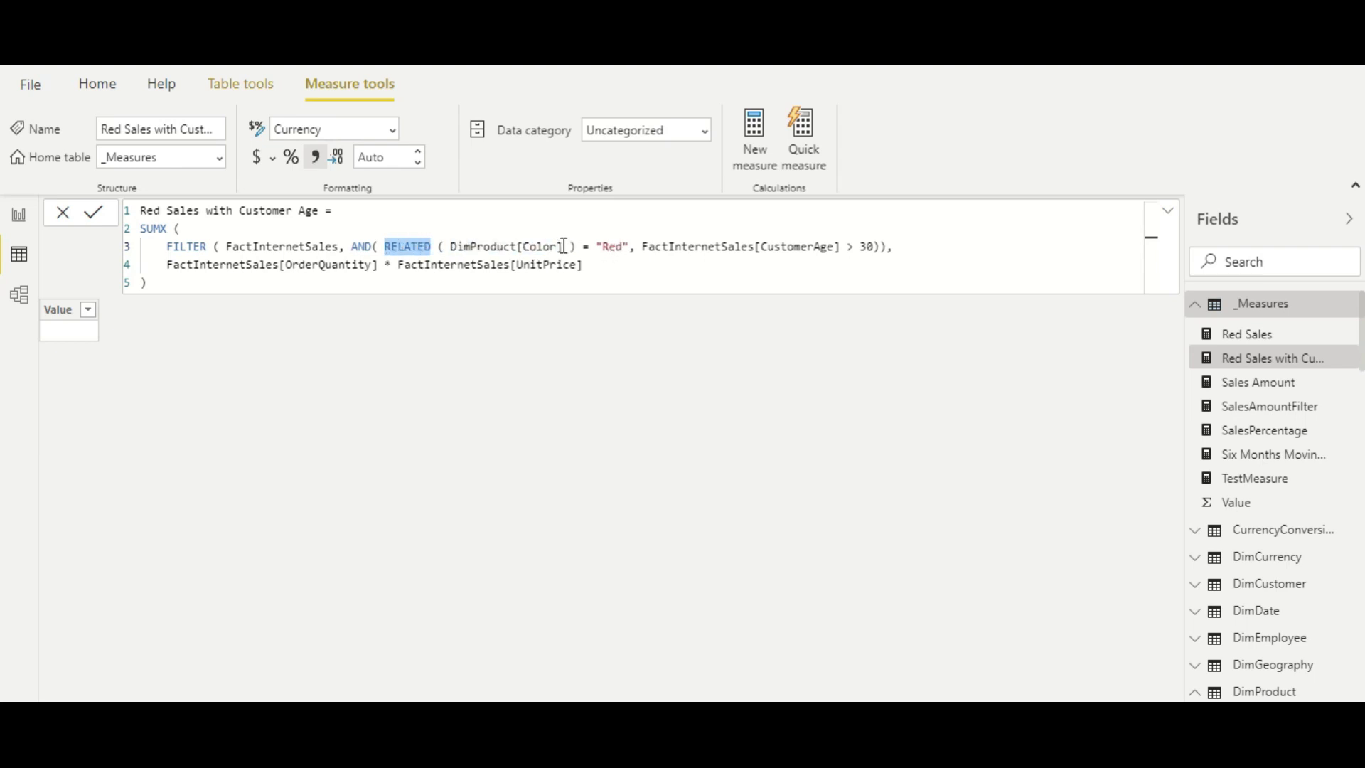
Compare the FactInternetSales[CustomerAge] > 30 condition, which needs no RELATED, with the RELATED color condition
{"action": "double_click", "coordinate": [271, 245]}
{"action": "left_click_drag", "start_coordinate": [644, 249], "coordinate": [879, 246]}
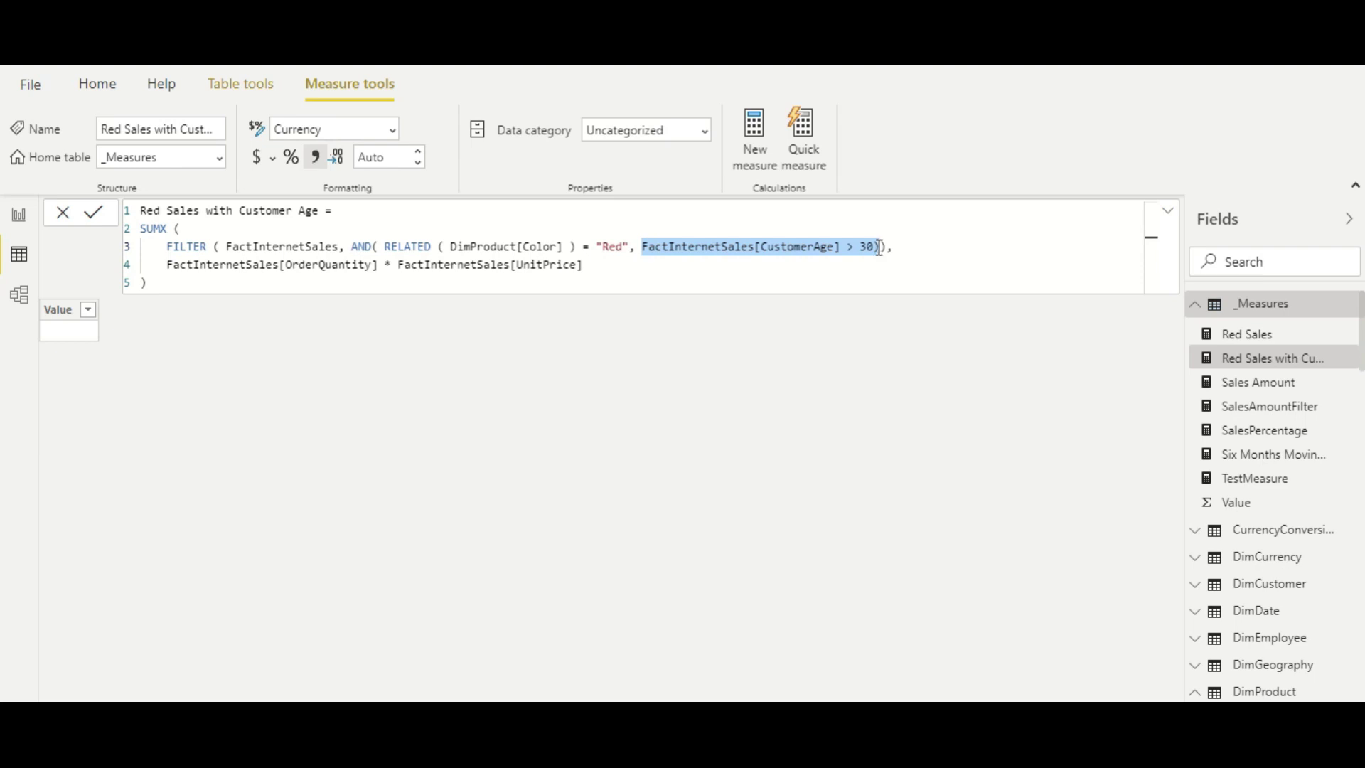
{"action": "double_click", "coordinate": [721, 246]}
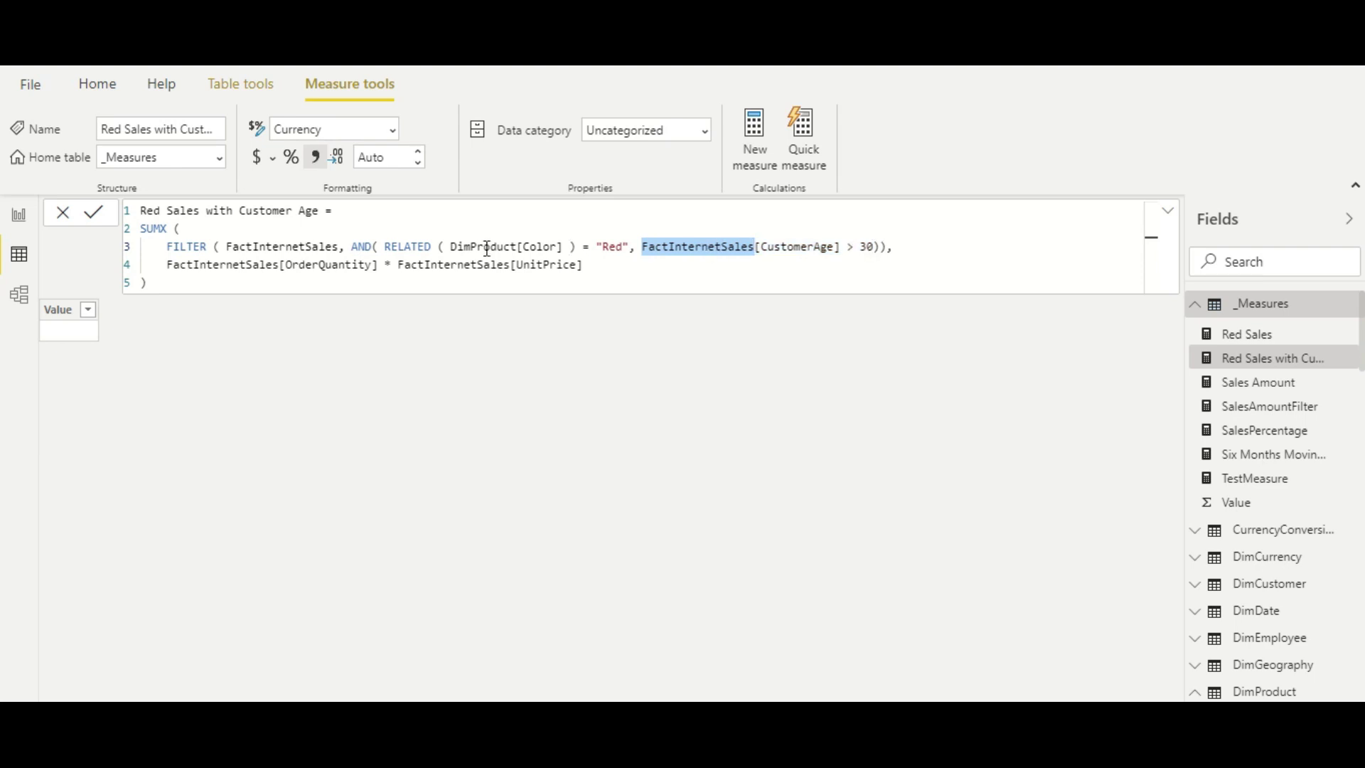
{"action": "left_click", "coordinate": [412, 246]}
{"action": "double_click", "coordinate": [413, 246]}
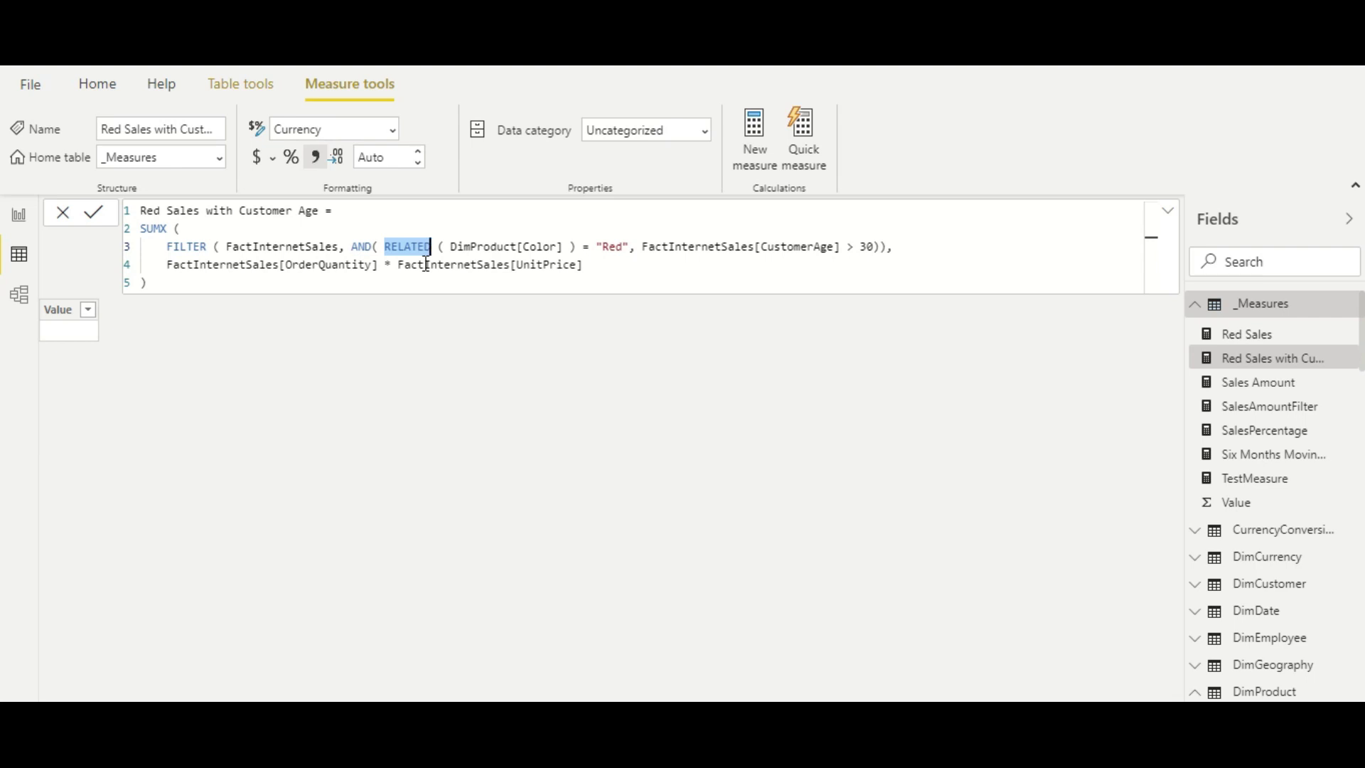
Review how SUMX iterates over the filtered FactInternetSales table and its RELATED call
{"action": "double_click", "coordinate": [154, 231]}
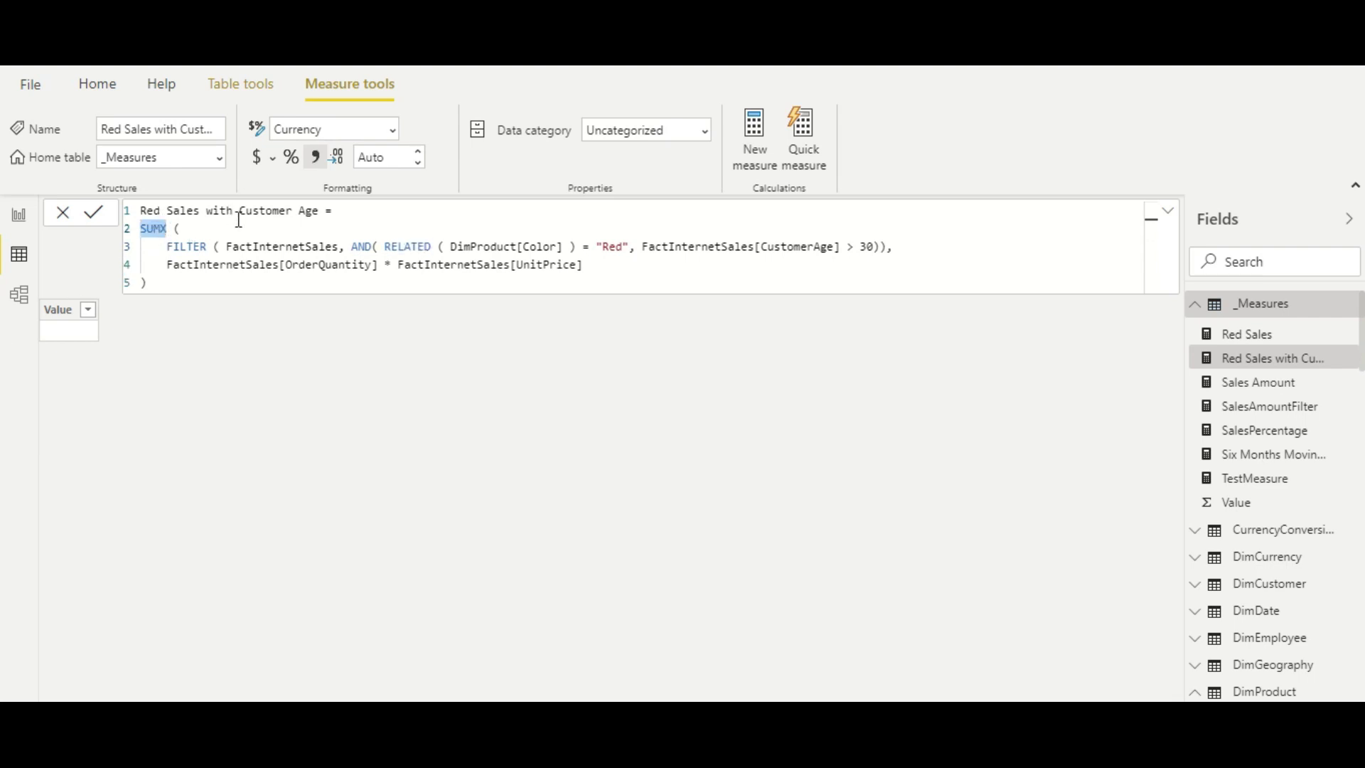
{"action": "double_click", "coordinate": [280, 246]}
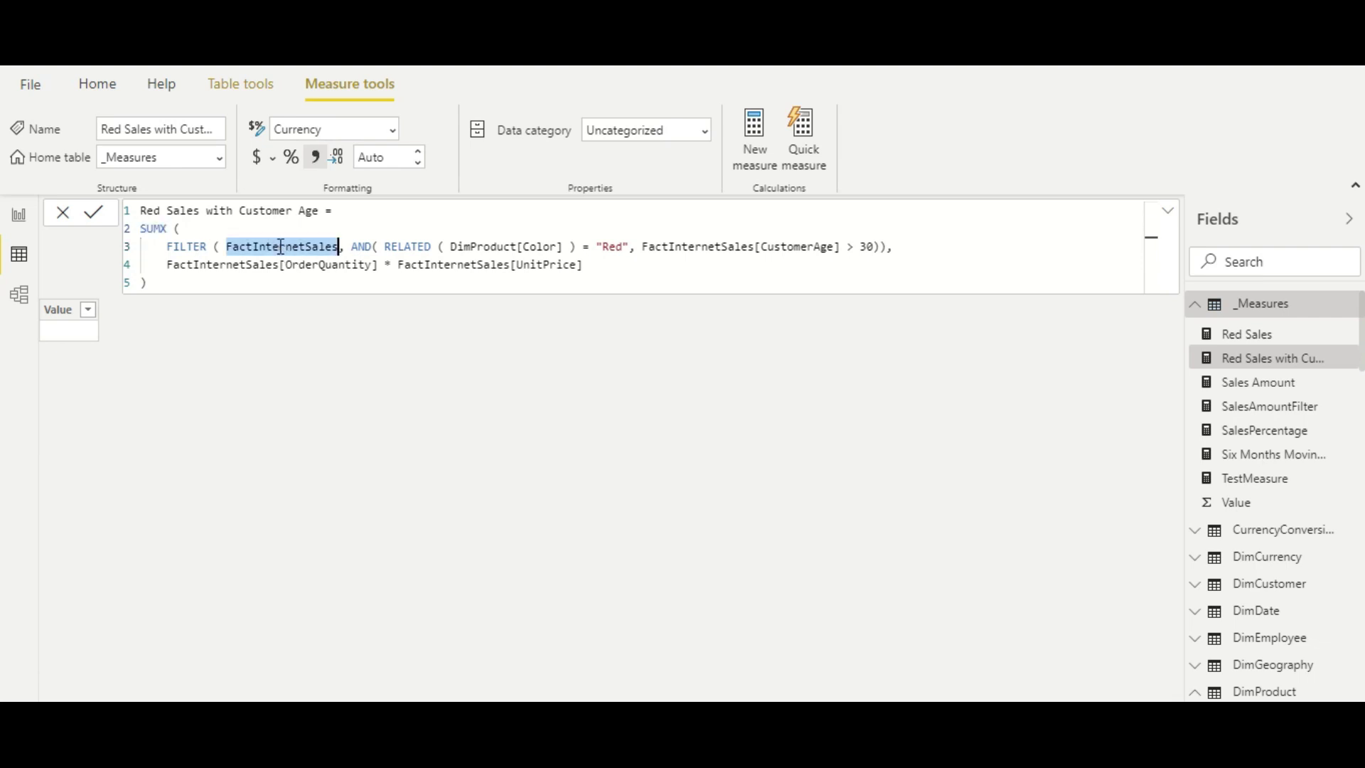
{"action": "double_click", "coordinate": [408, 247]}
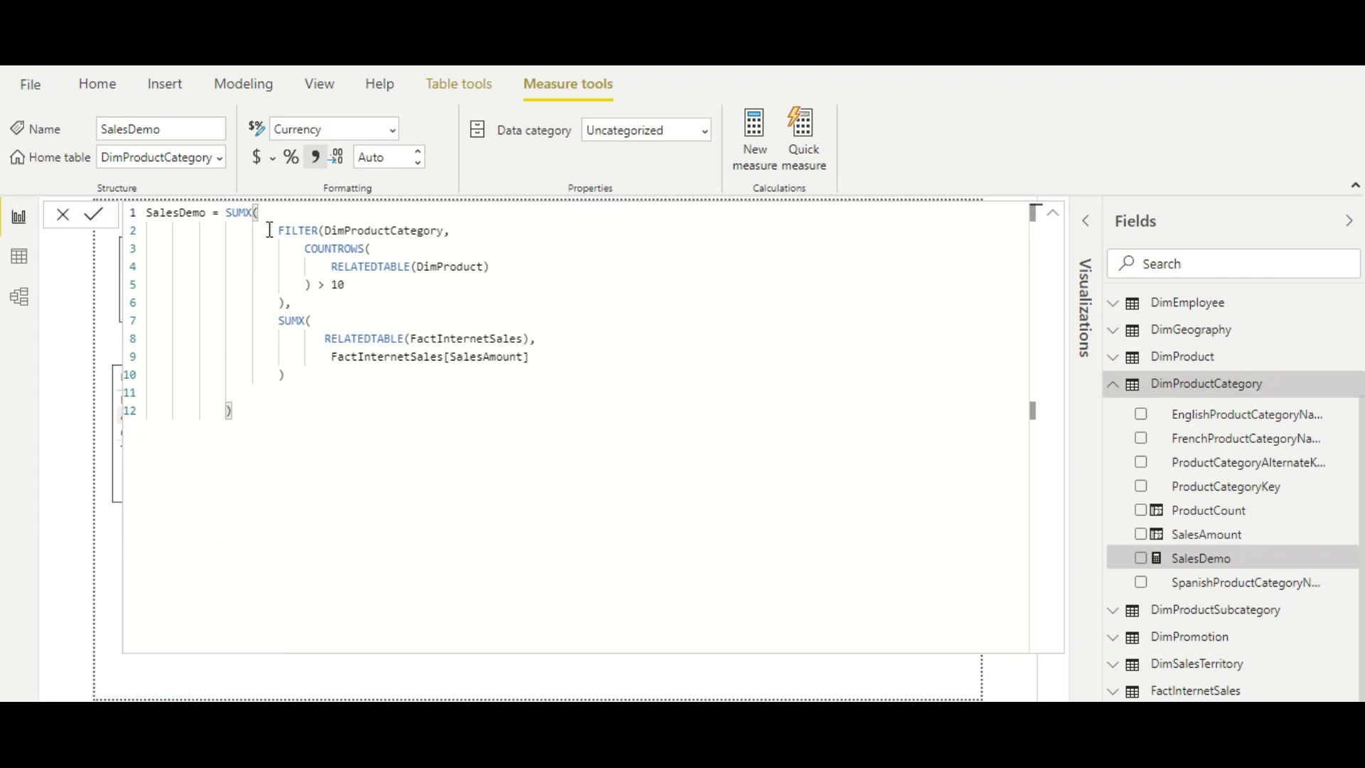
Examine the FILTER block that serves as the outer SUMX's table argument in the SalesDemo measure
{"action": "left_click", "coordinate": [285, 304]}
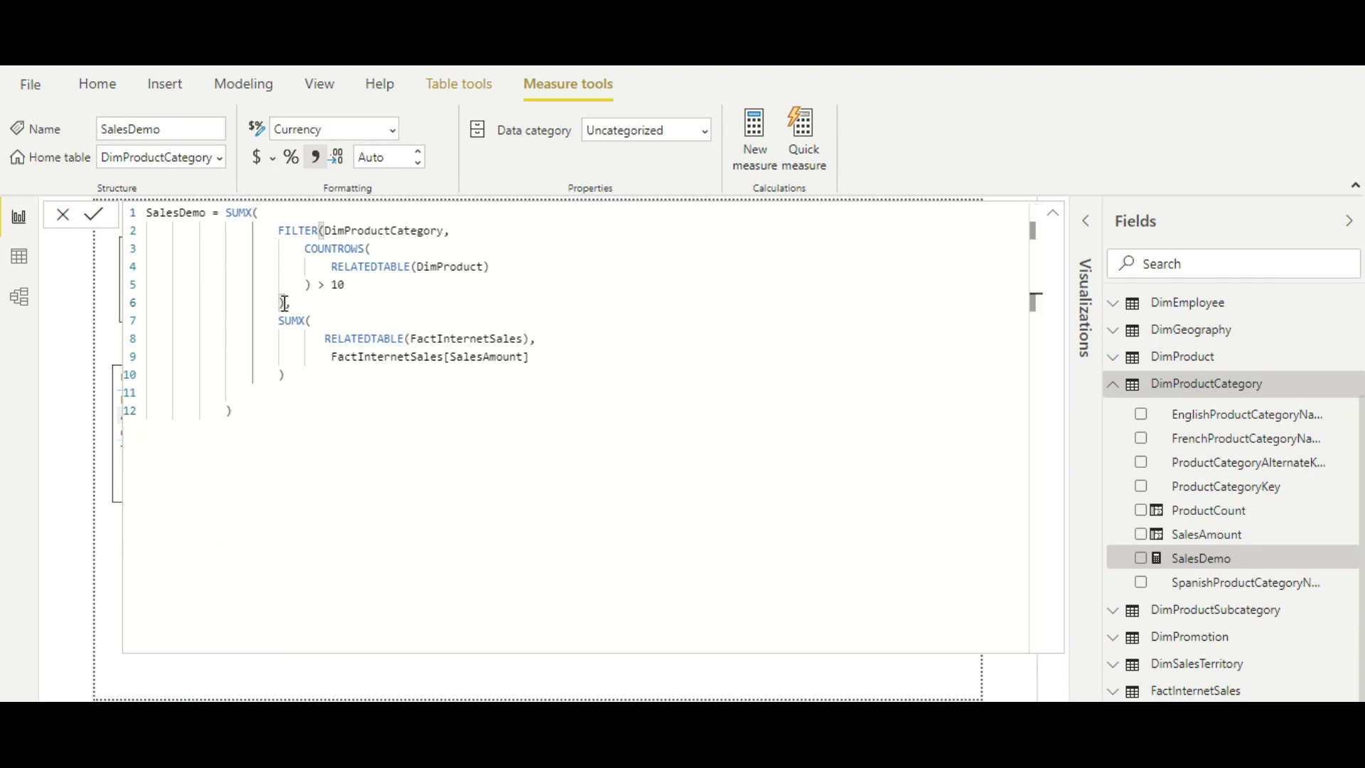
{"action": "left_click_drag", "start_coordinate": [285, 304], "coordinate": [280, 231]}
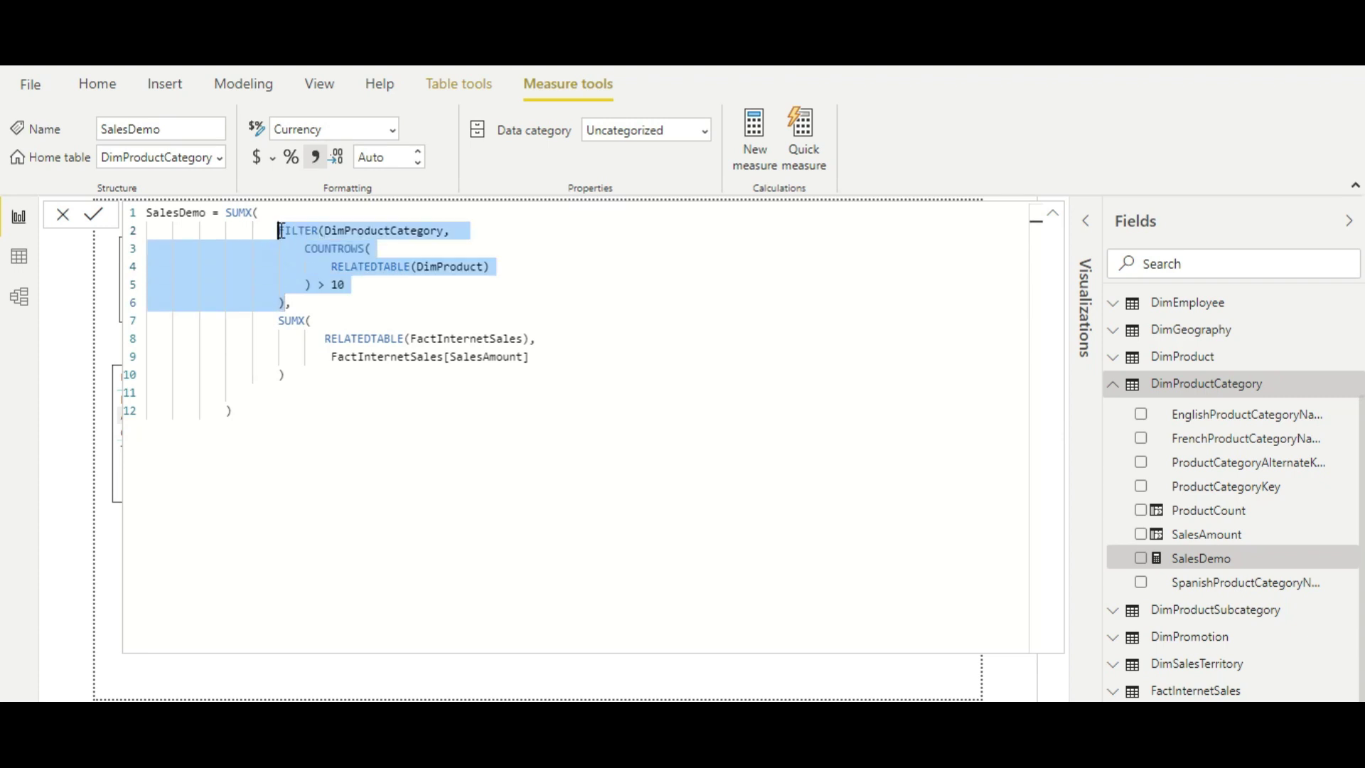
{"action": "left_click", "coordinate": [239, 213]}
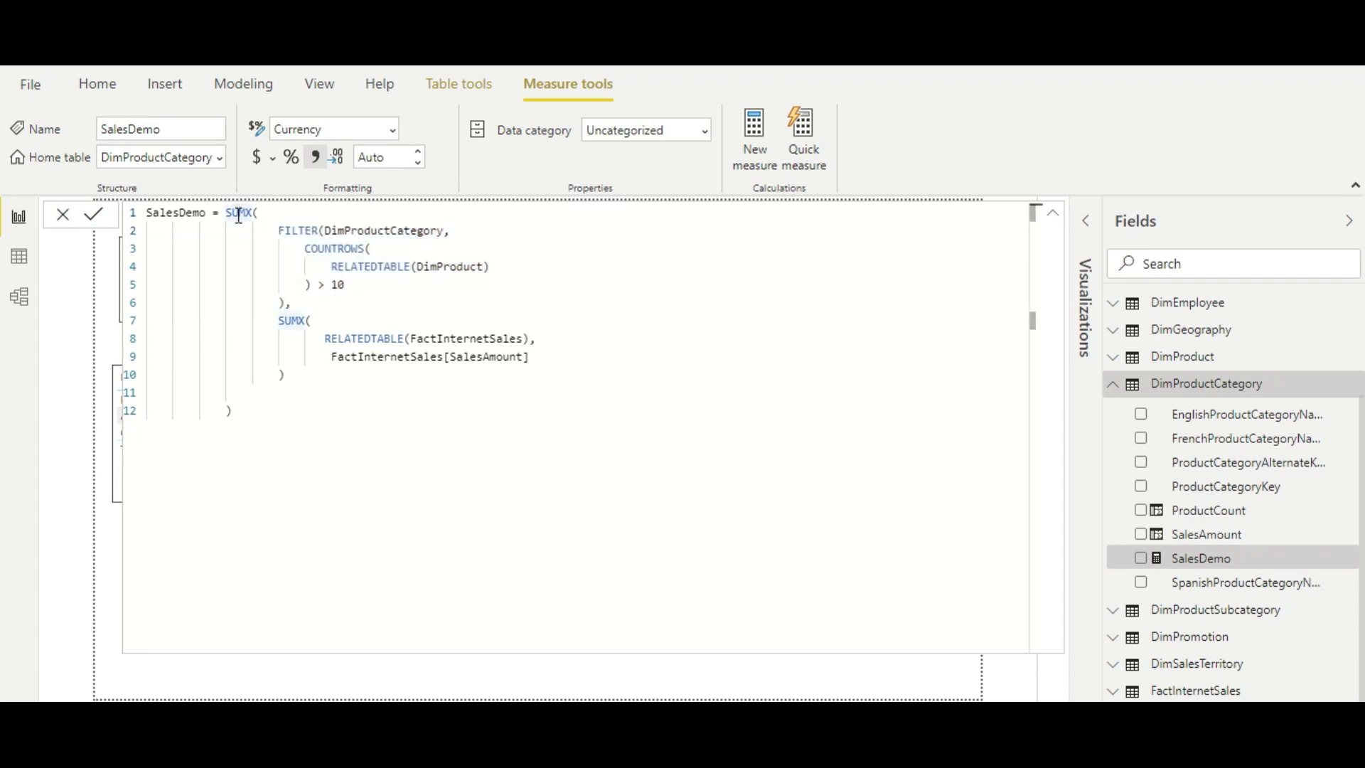
{"action": "left_click_drag", "start_coordinate": [285, 300], "coordinate": [280, 234]}
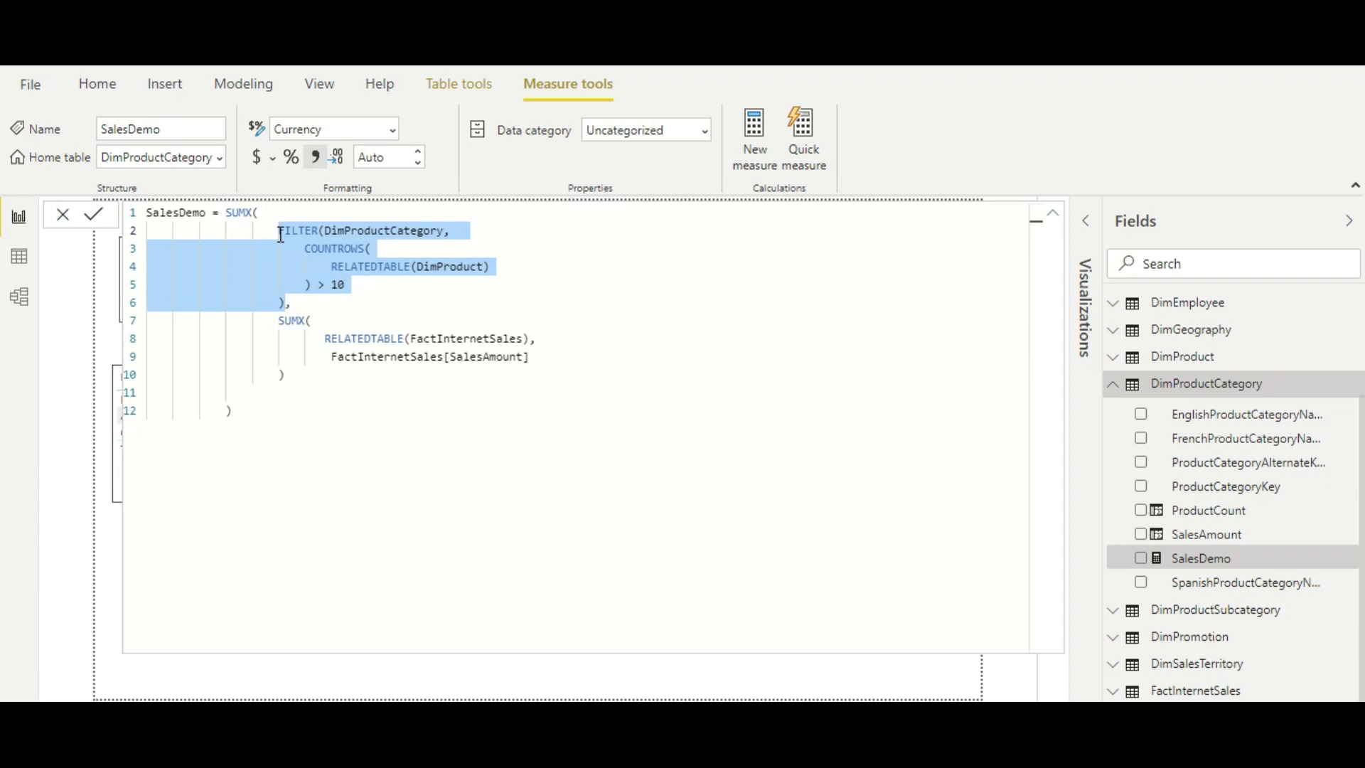
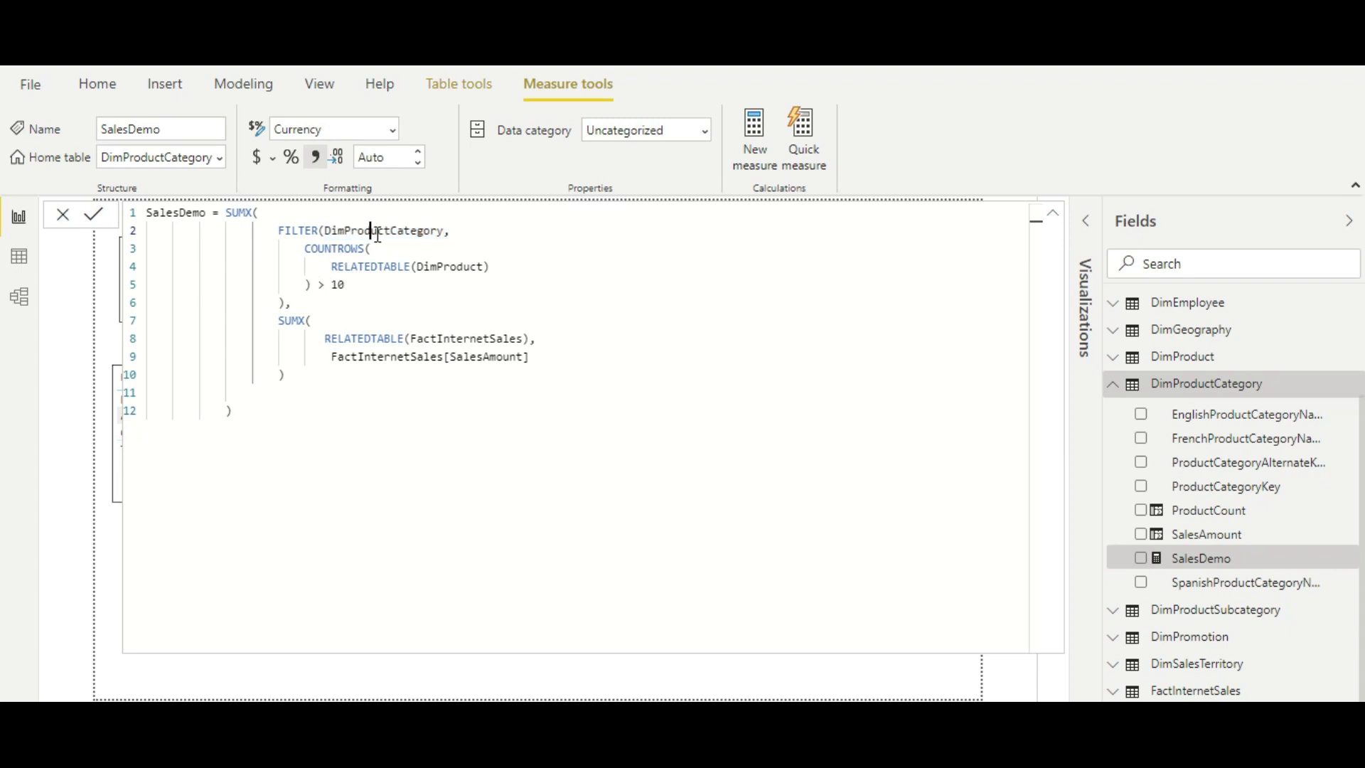
Examine how the SalesDemo filter tests each DimProductCategory row for more than 10 related DimProduct rows
{"action": "double_click", "coordinate": [379, 233]}
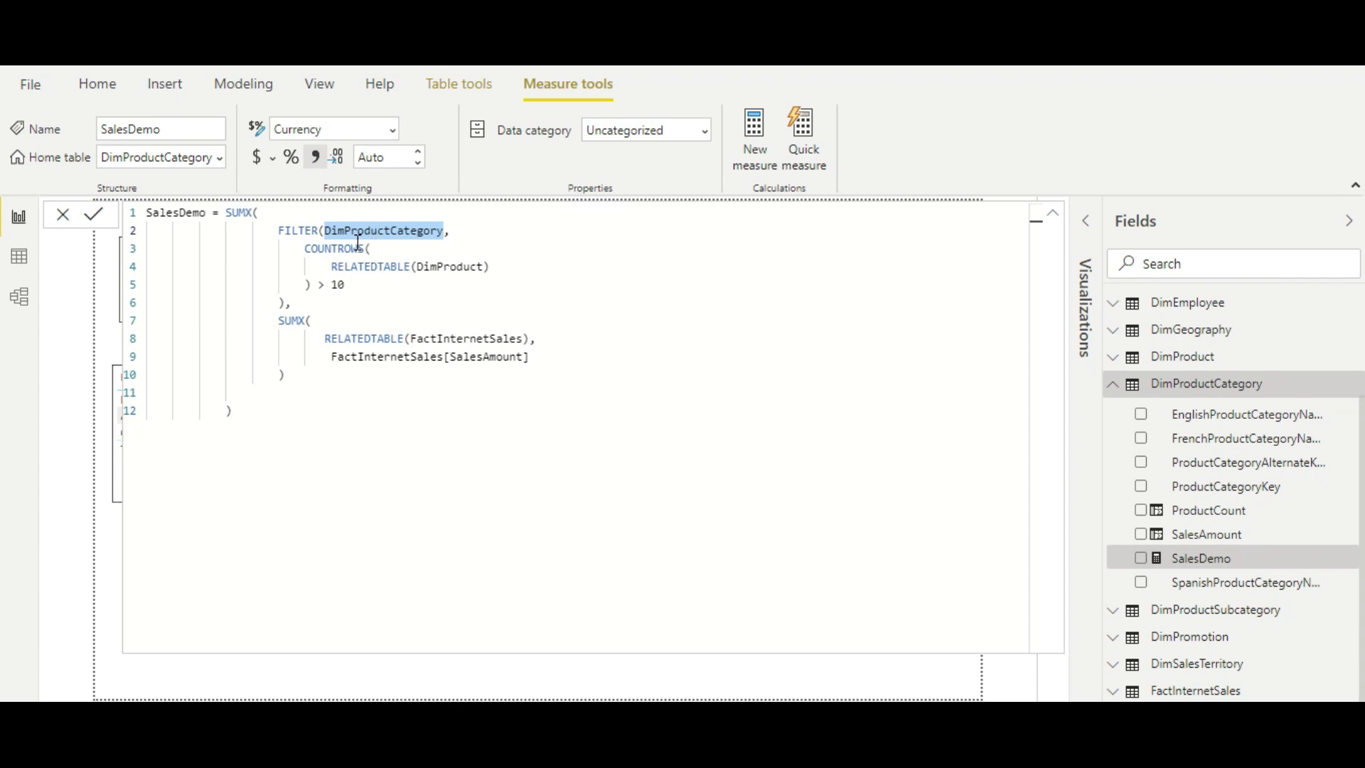
{"action": "double_click", "coordinate": [463, 268]}
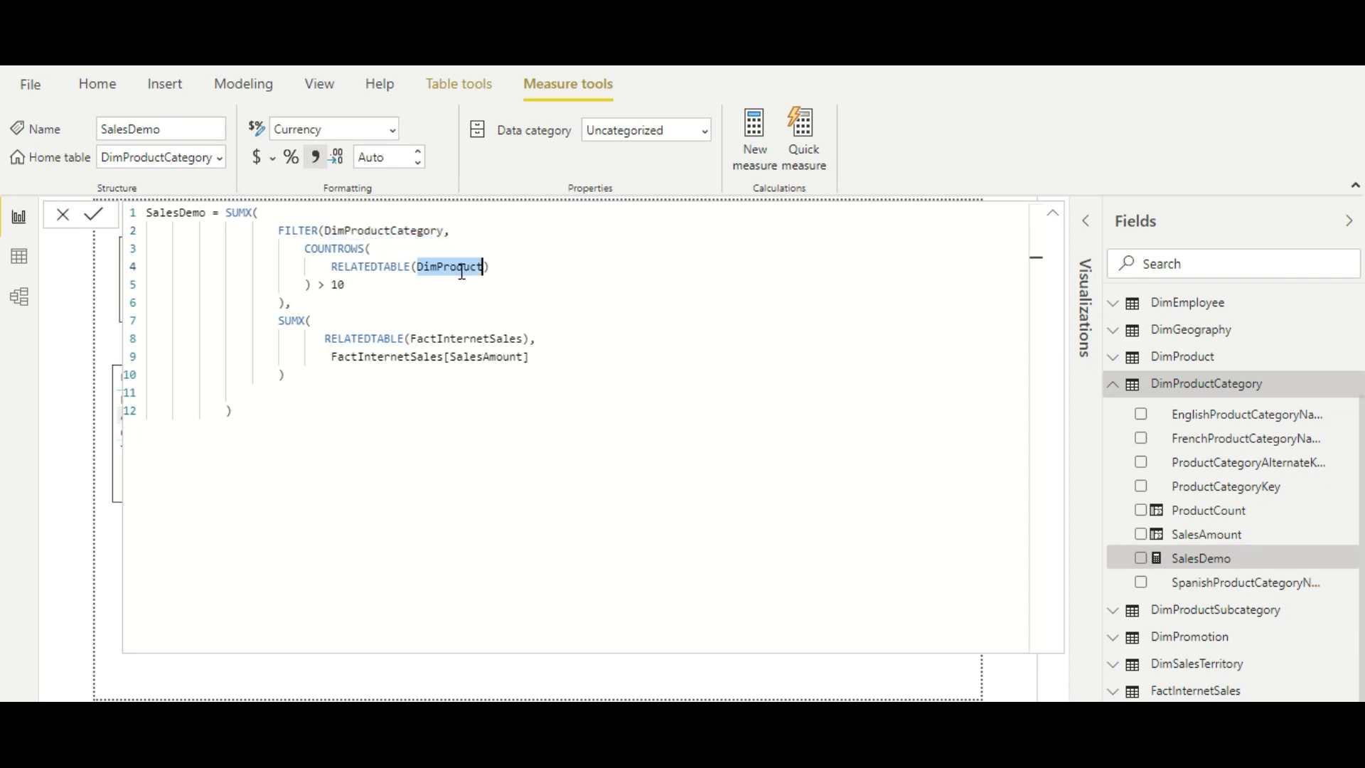
{"action": "double_click", "coordinate": [381, 235]}
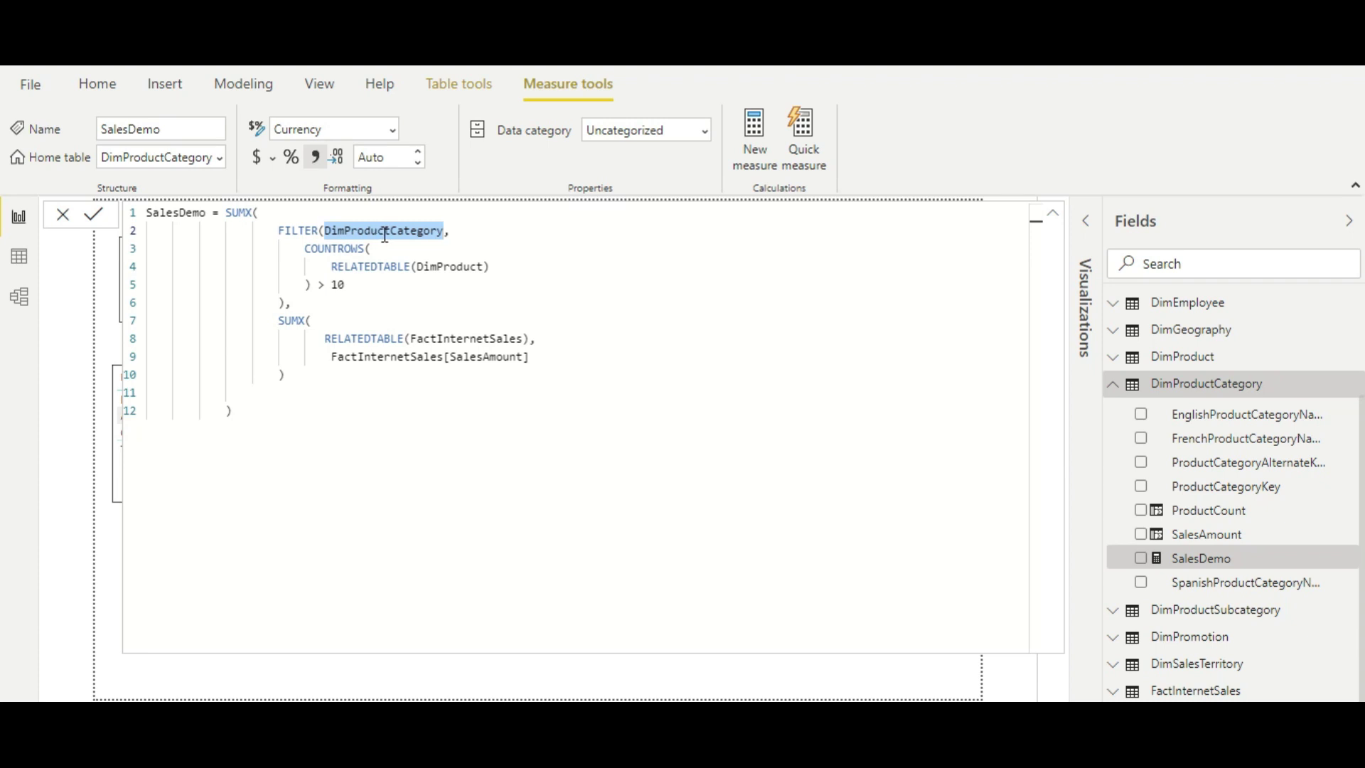
{"action": "double_click", "coordinate": [438, 267]}
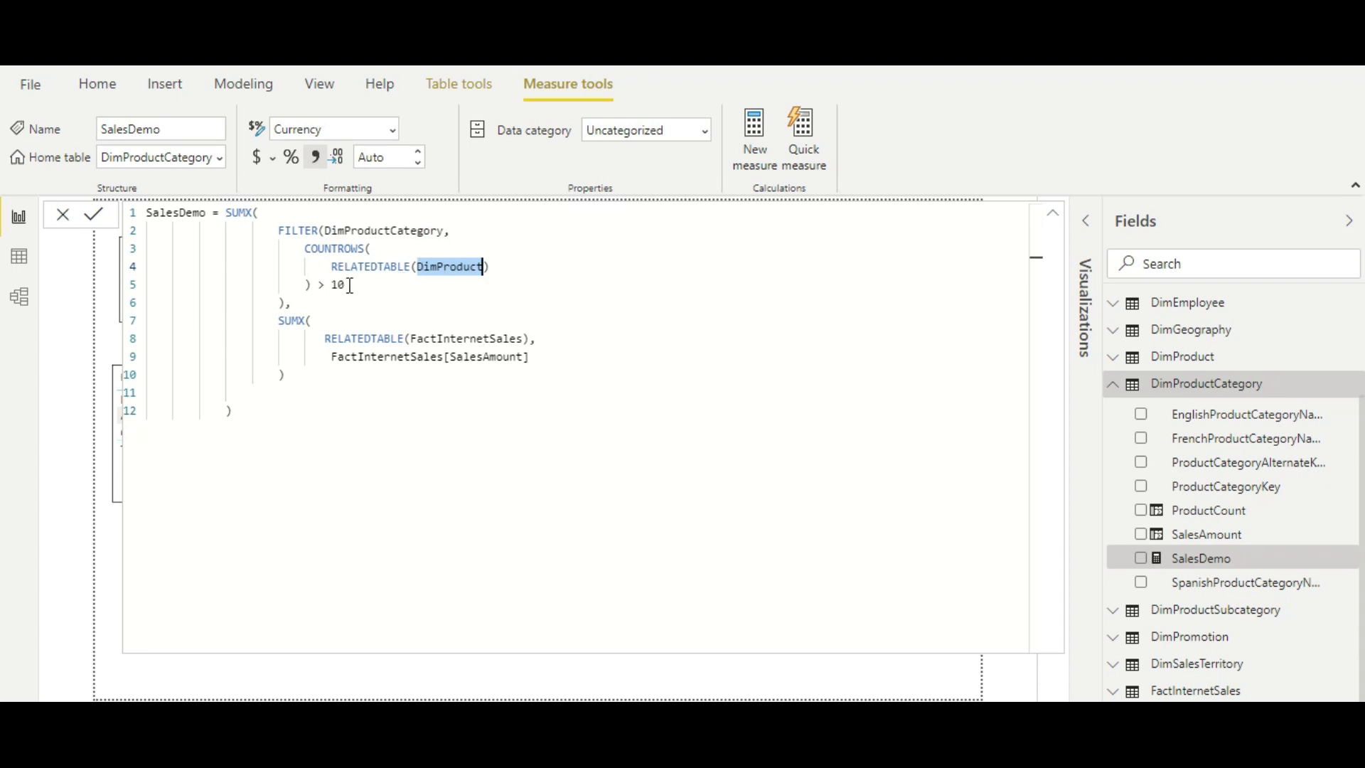
{"action": "double_click", "coordinate": [379, 231]}
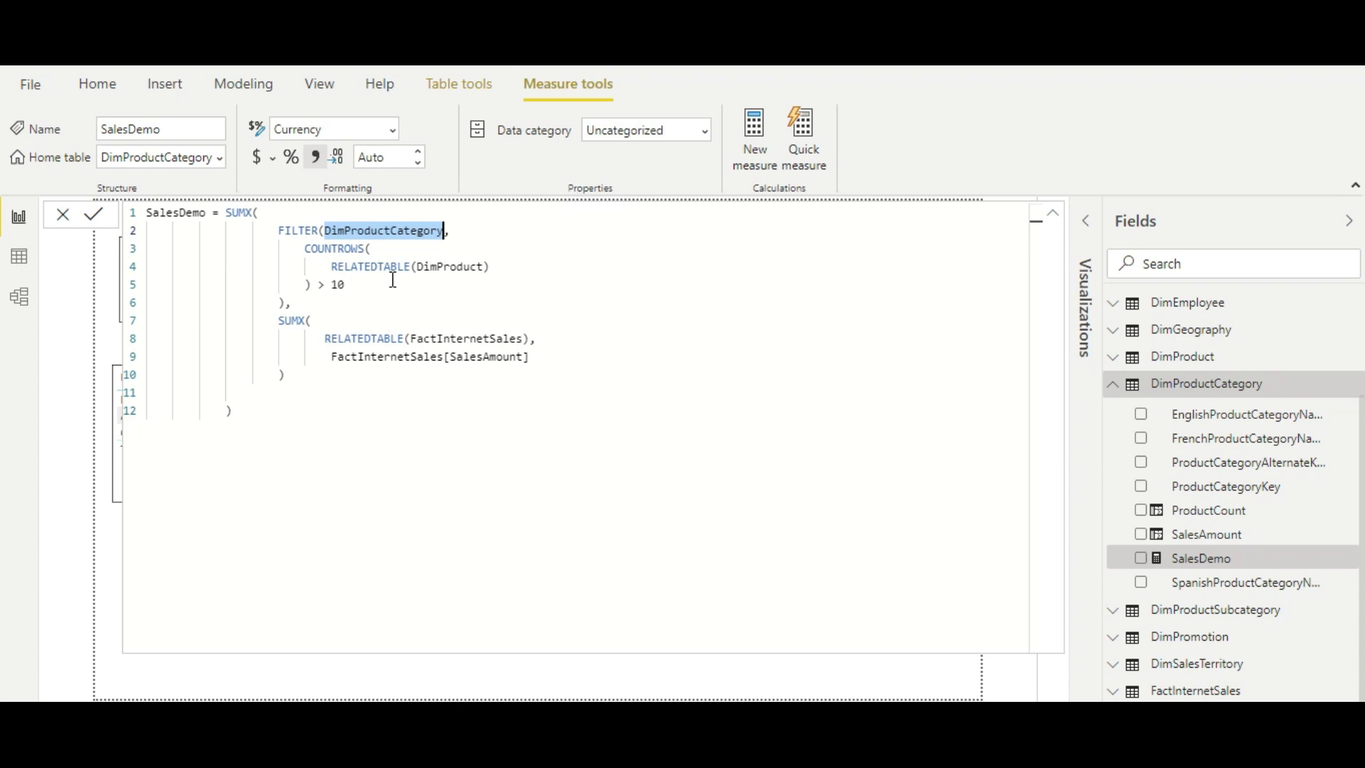
{"action": "double_click", "coordinate": [448, 268]}
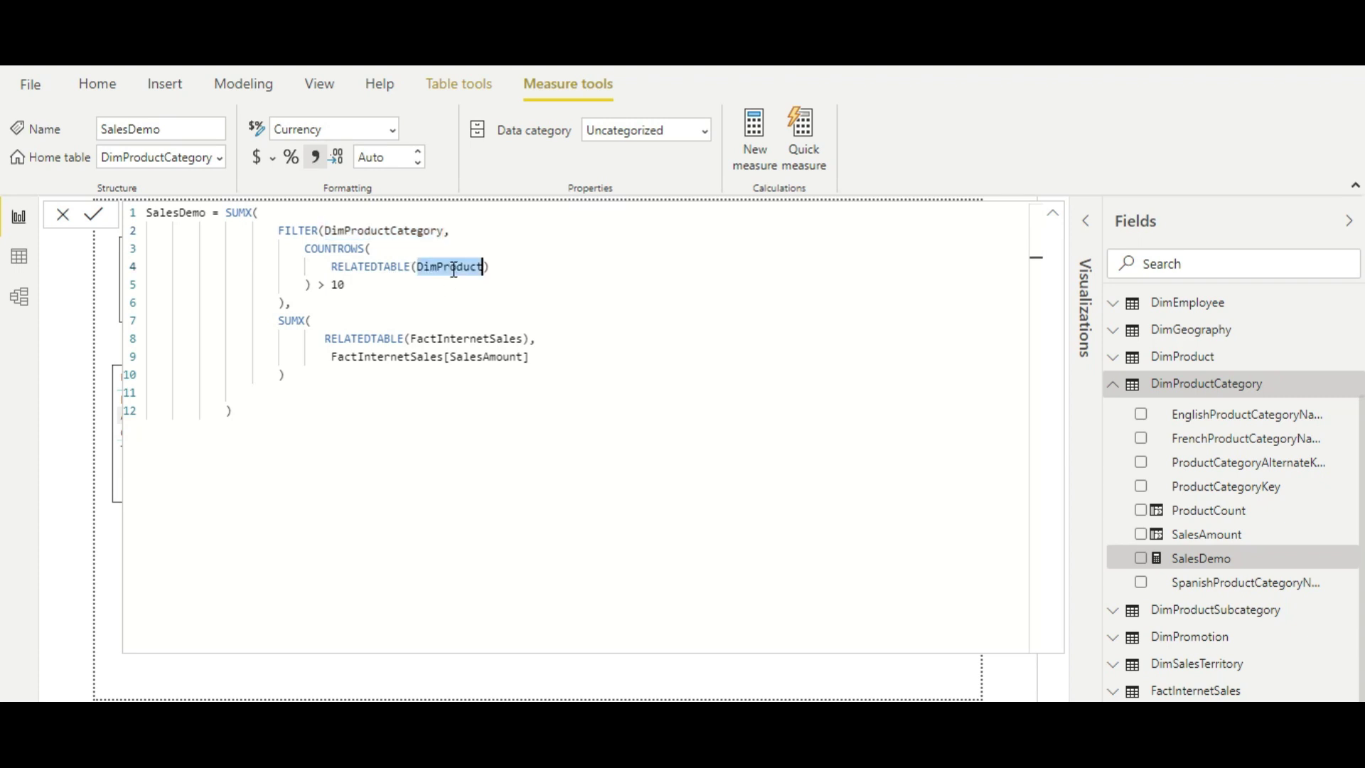
{"action": "left_click", "coordinate": [347, 288]}
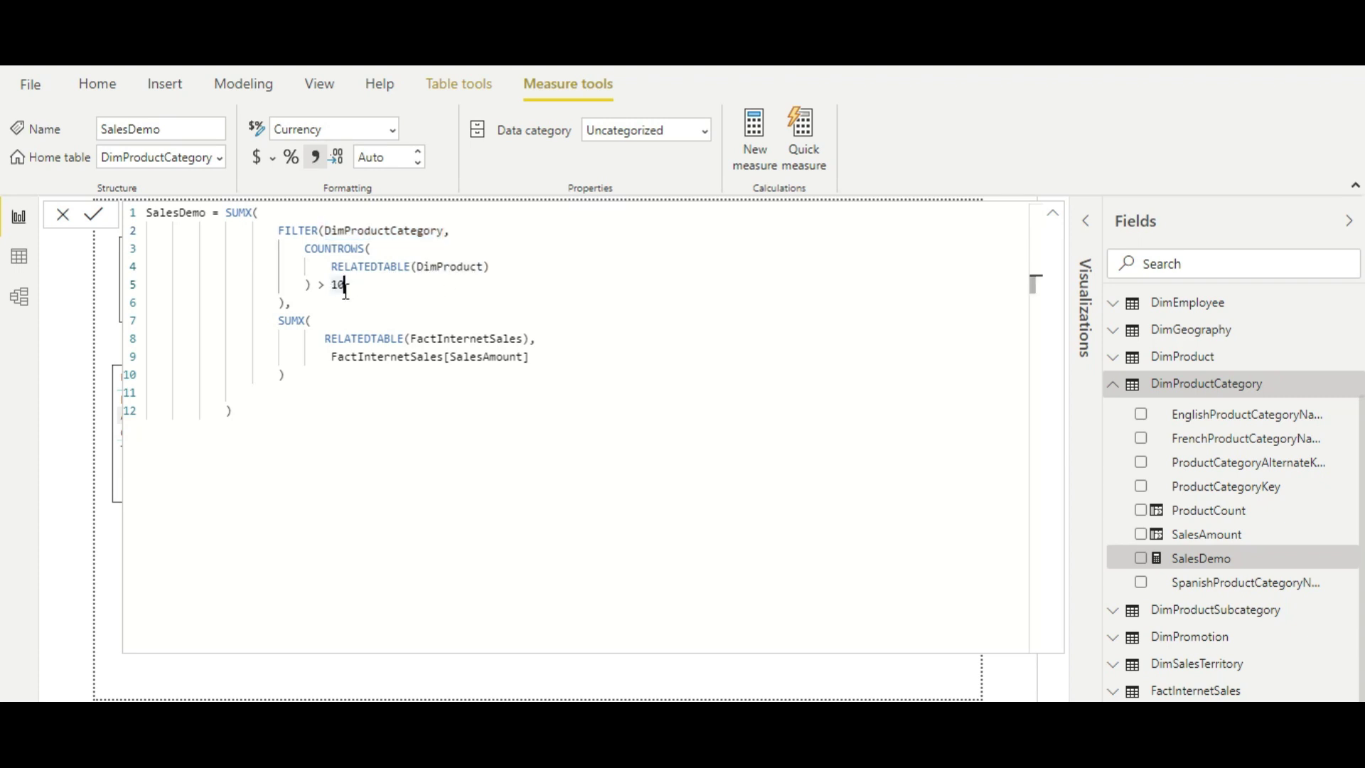
{"action": "double_click", "coordinate": [397, 231]}
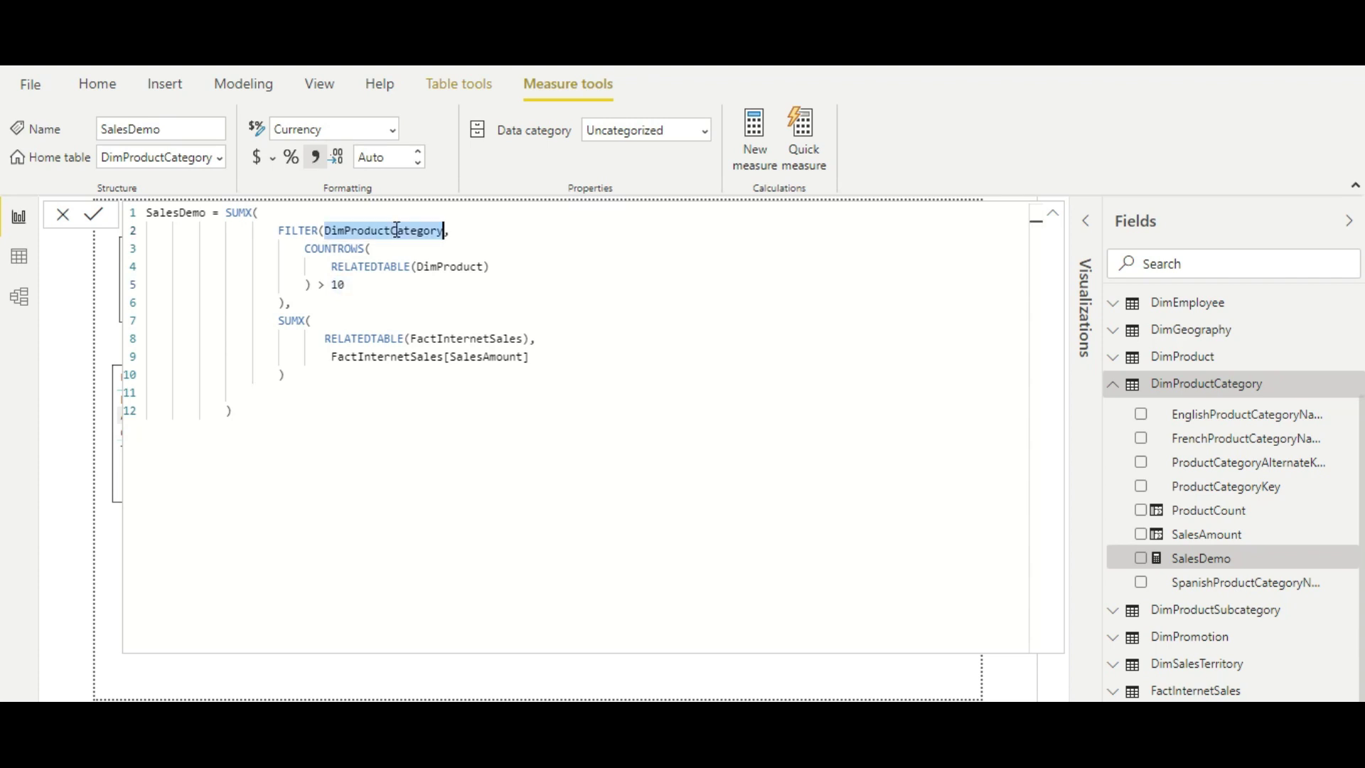
Compare the SalesDemo FILTER block with the ProductCount values in the DimProductCategory table data
{"action": "left_click_drag", "start_coordinate": [287, 303], "coordinate": [281, 231]}
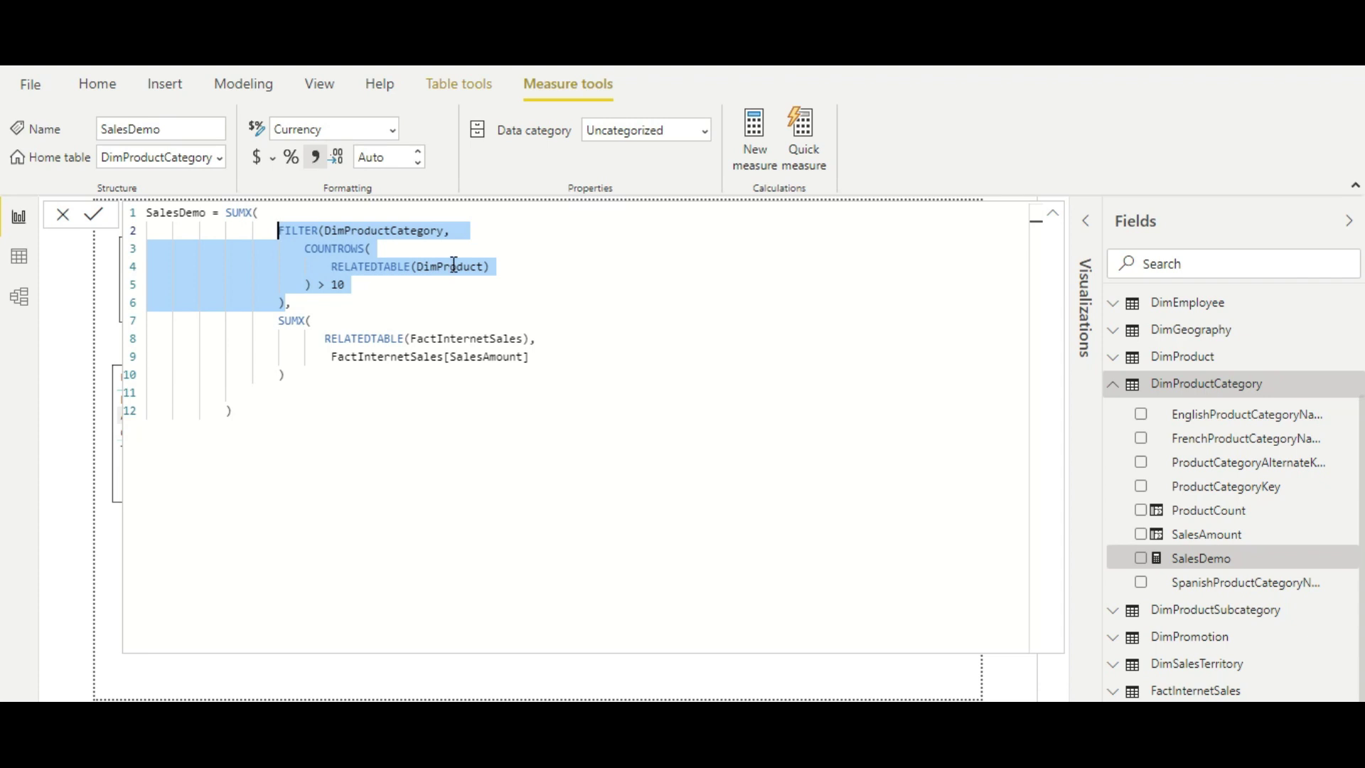
{"action": "left_click", "coordinate": [43, 279]}
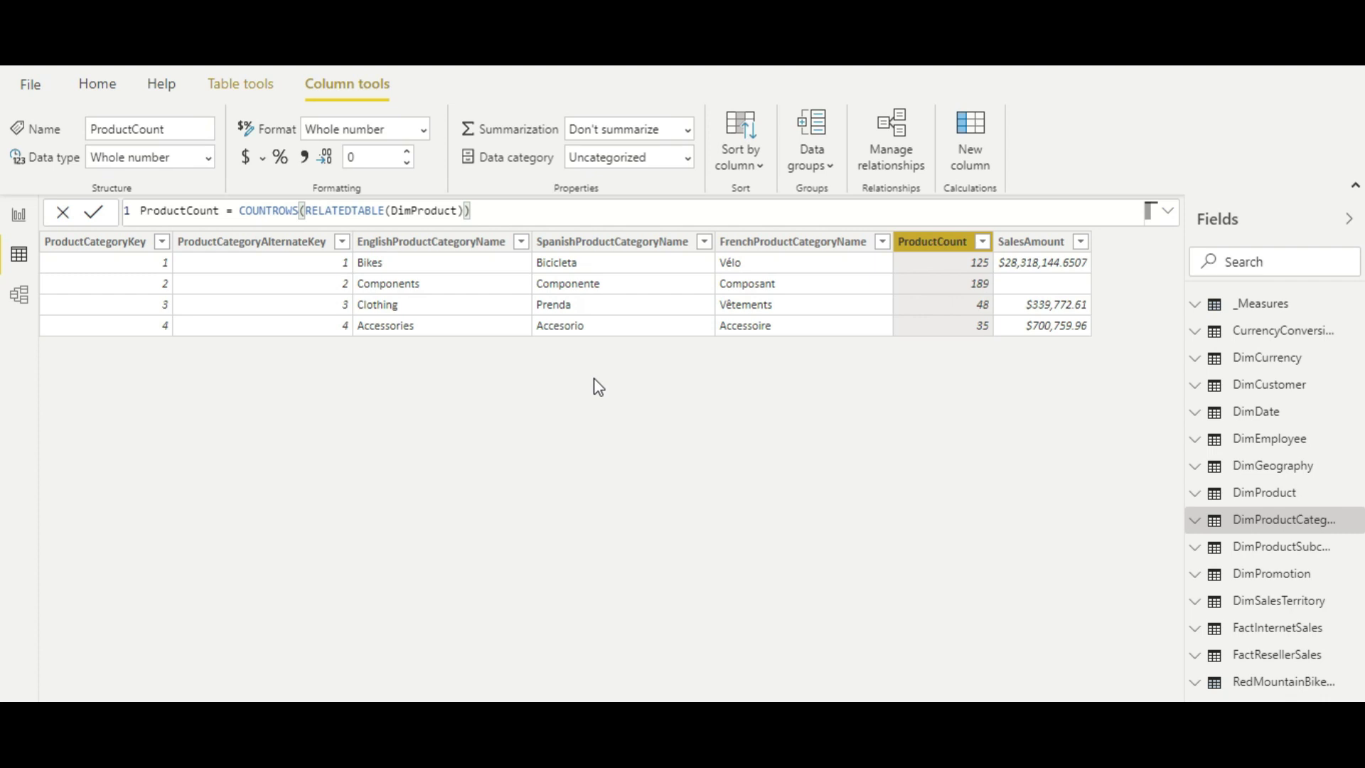
{"action": "left_click_drag", "start_coordinate": [937, 244], "coordinate": [935, 326]}
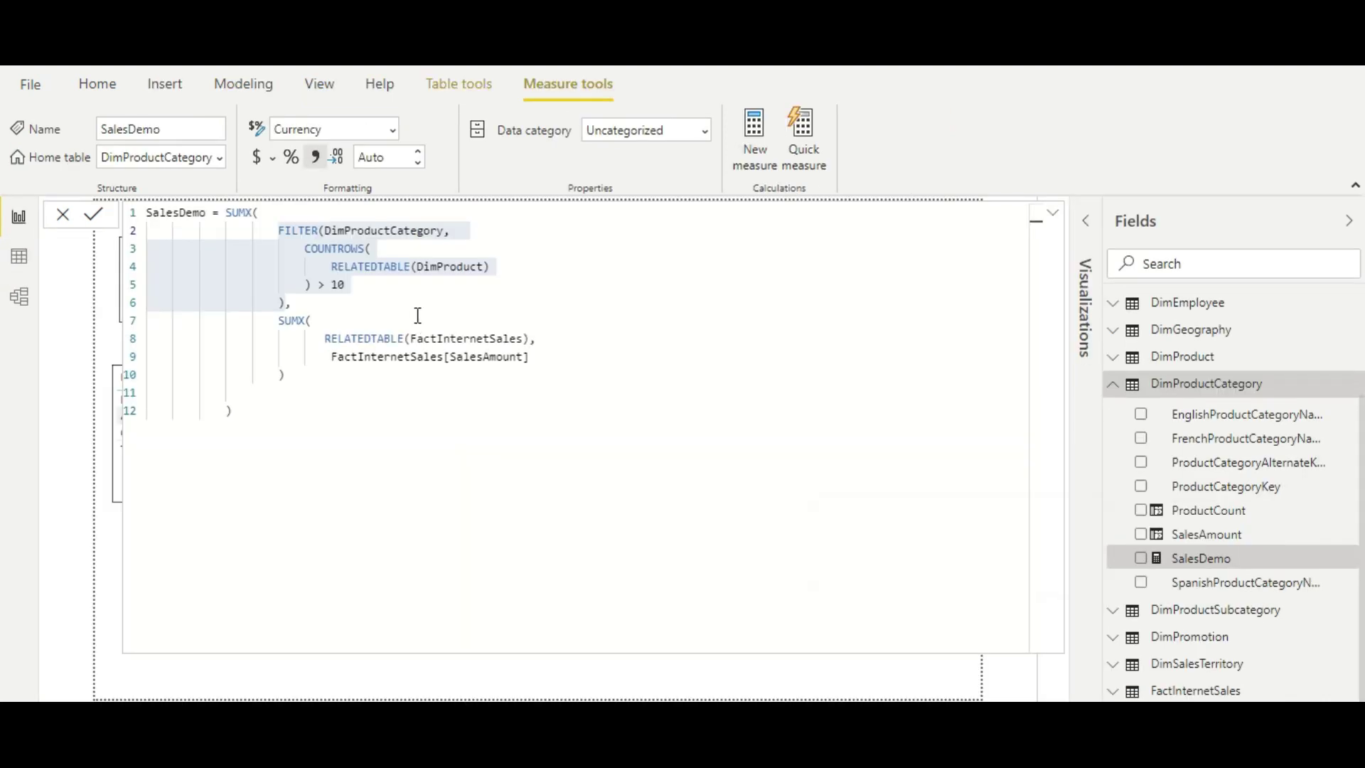
Return to the SalesDemo measure and examine its inner SUMX over RELATEDTABLE(FactInternetSales) and FactInternetSales[SalesAmount]
{"action": "left_click", "coordinate": [416, 320]}
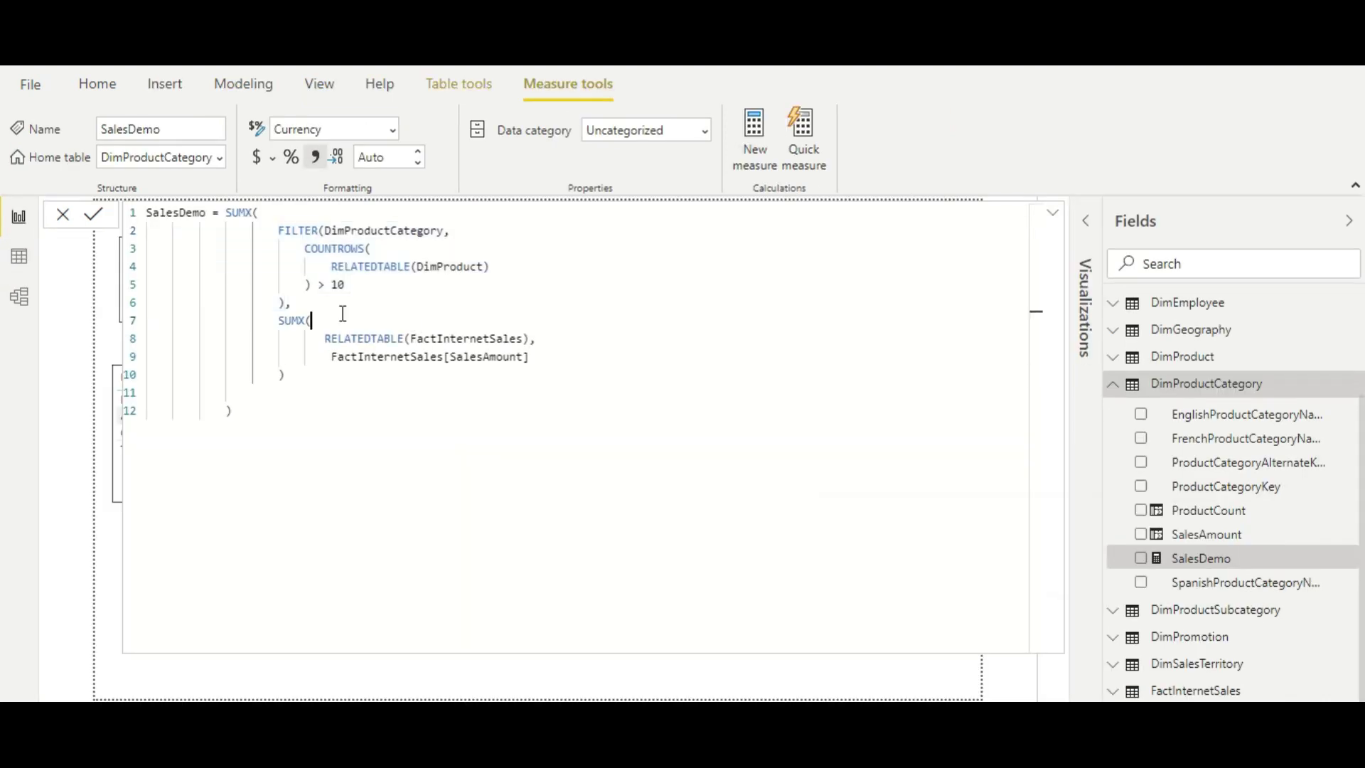
{"action": "left_click", "coordinate": [284, 302]}
{"action": "left_click", "coordinate": [384, 231]}
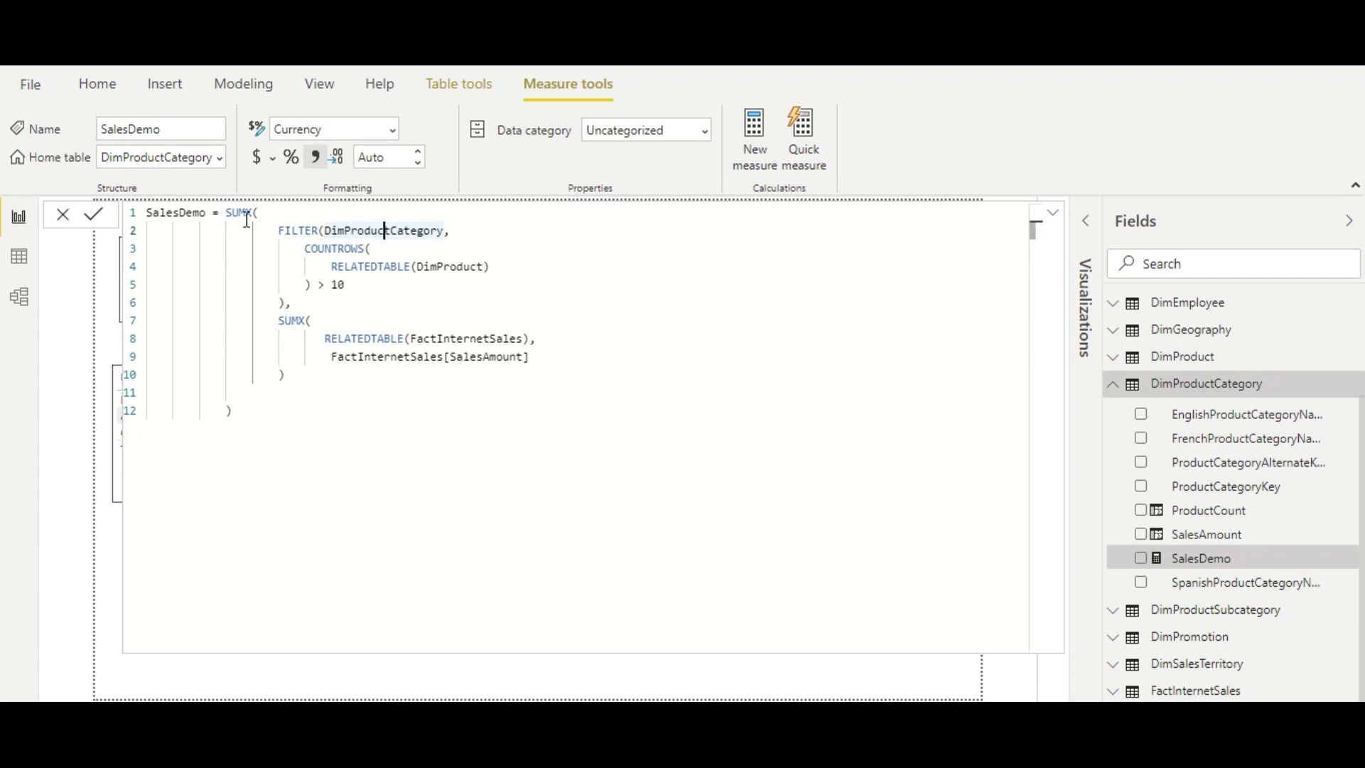
{"action": "left_click", "coordinate": [286, 374]}
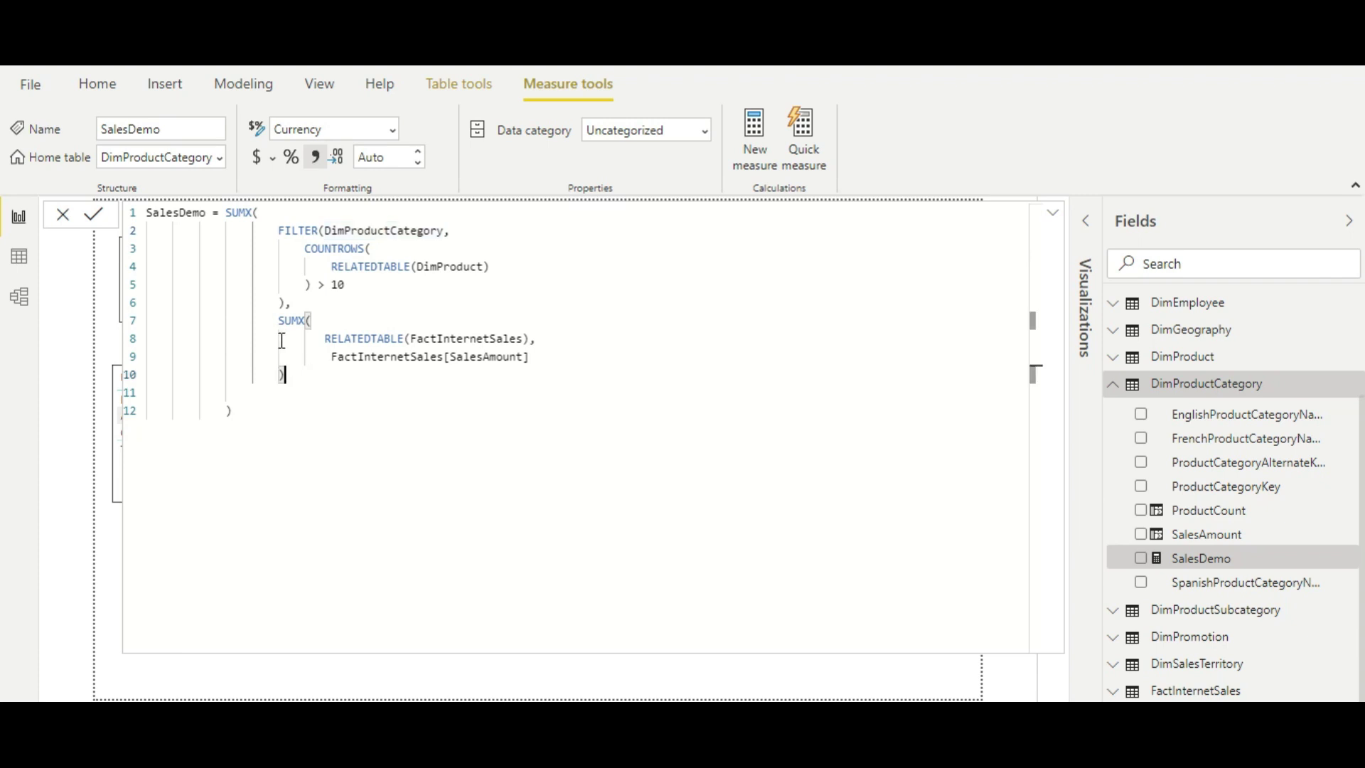
{"action": "left_click", "coordinate": [281, 325], "text": "shift"}
{"action": "left_click", "coordinate": [318, 360]}
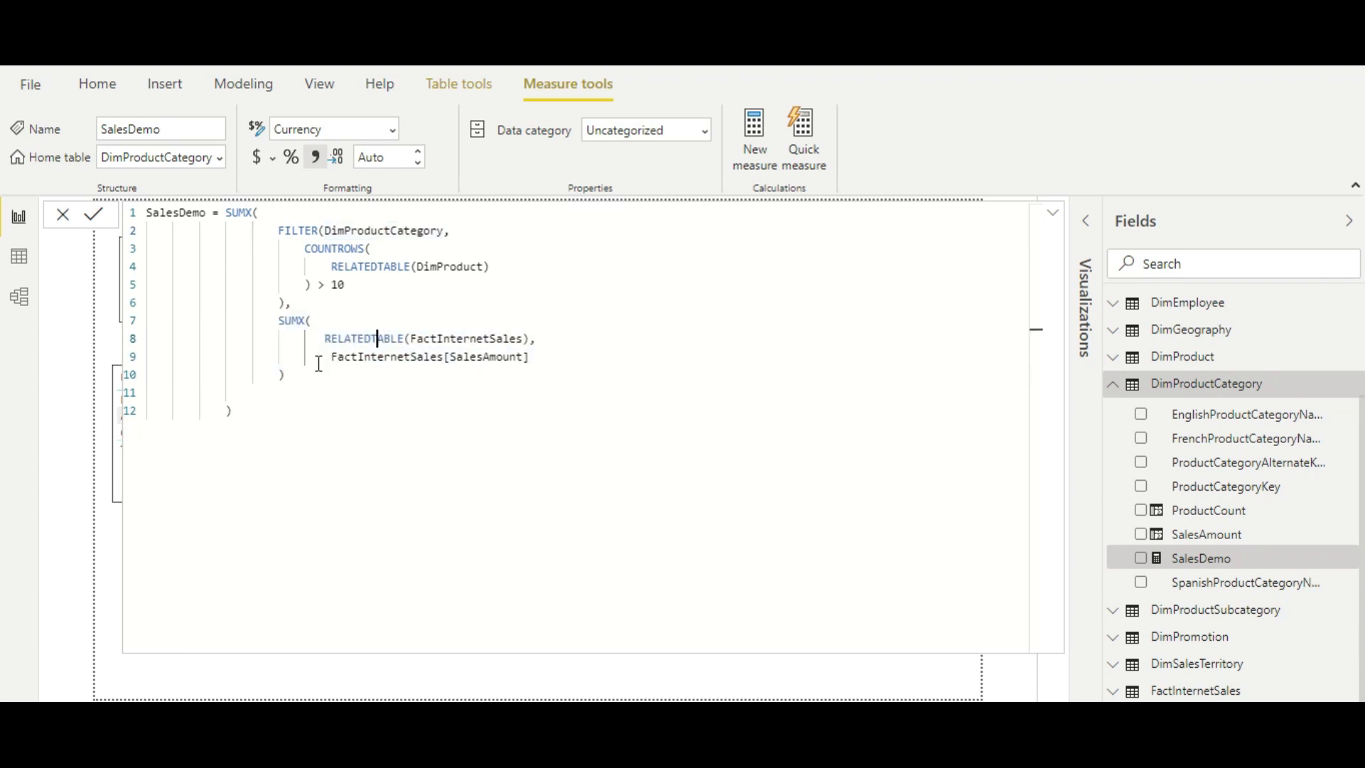
{"action": "left_click_drag", "start_coordinate": [292, 375], "coordinate": [281, 336]}
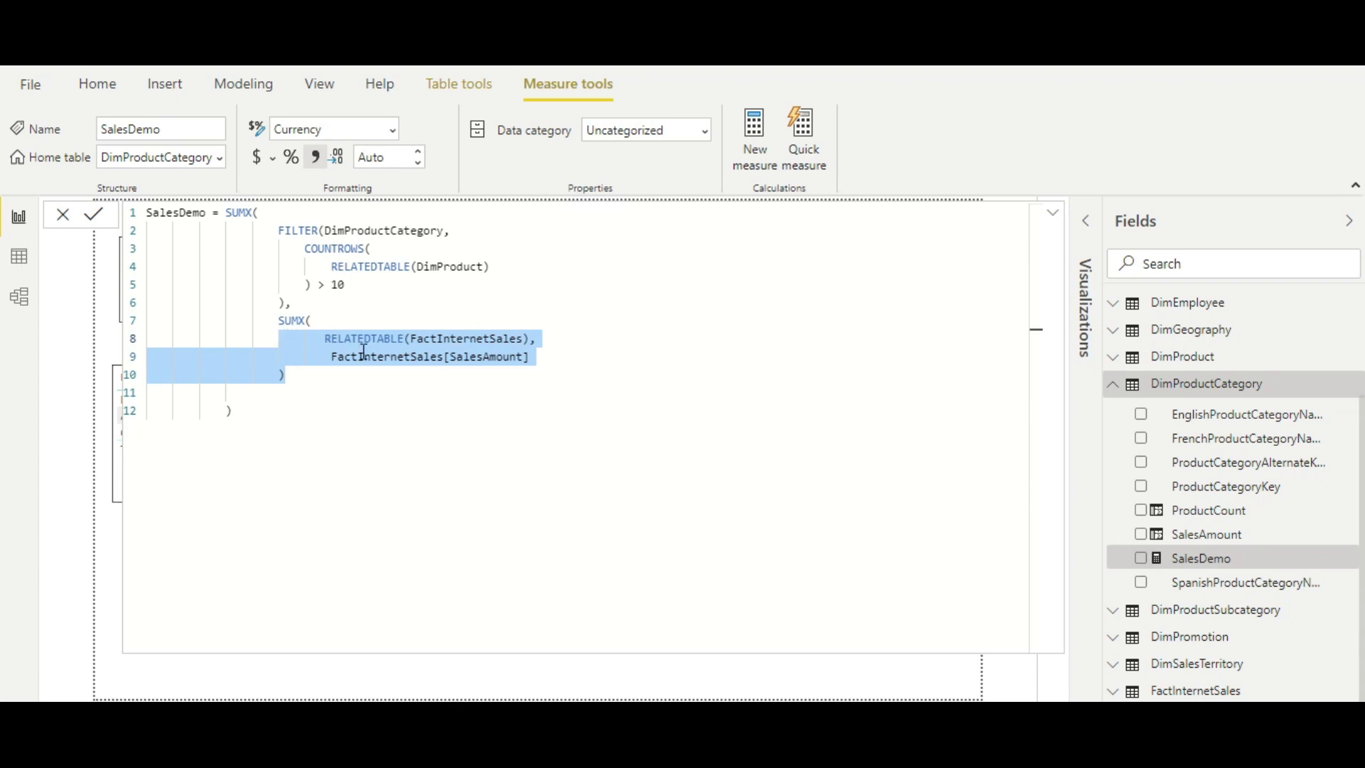
{"action": "left_click", "coordinate": [521, 322]}
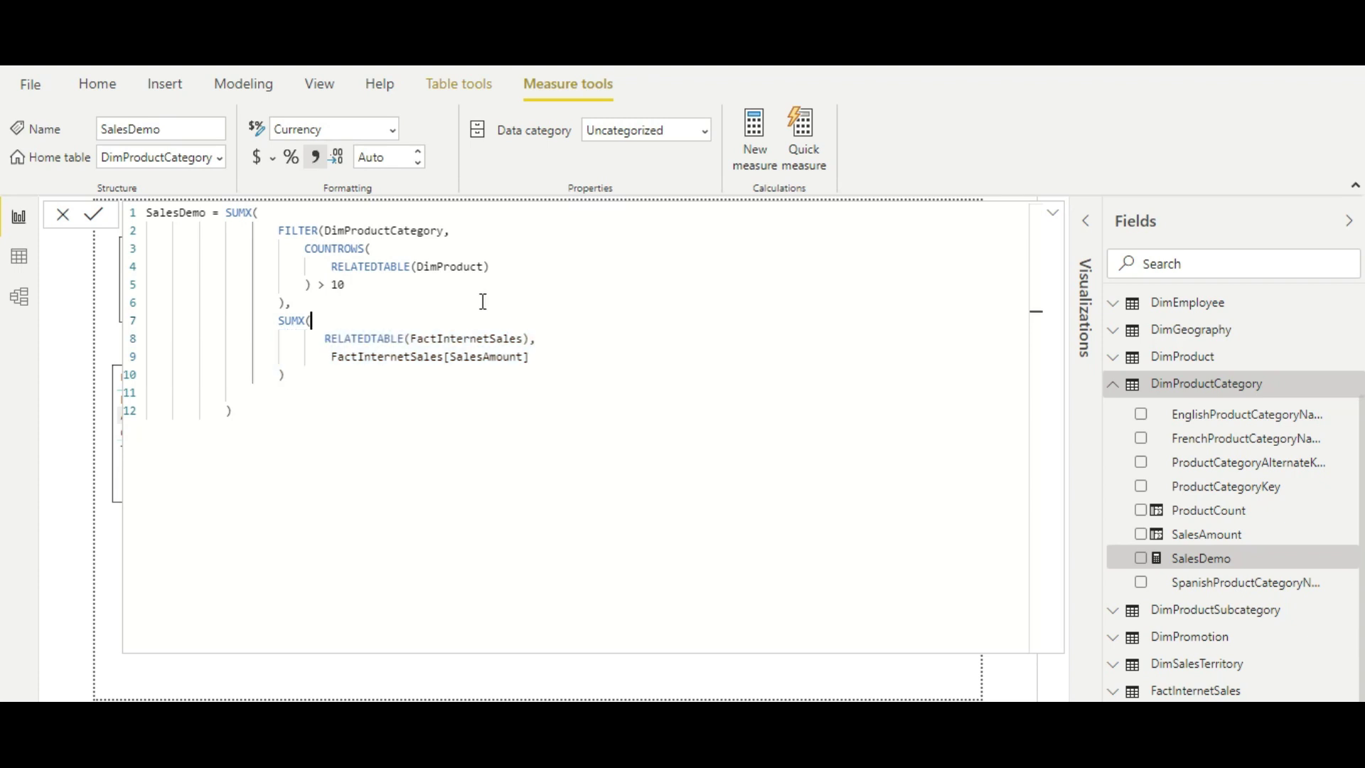
Trace how the inner SUMX adds FactInternetSales[SalesAmount] over the FactInternetSales rows related to each DimProductCategory row
{"action": "double_click", "coordinate": [376, 231]}
{"action": "left_click", "coordinate": [367, 343]}
{"action": "double_click", "coordinate": [471, 335]}
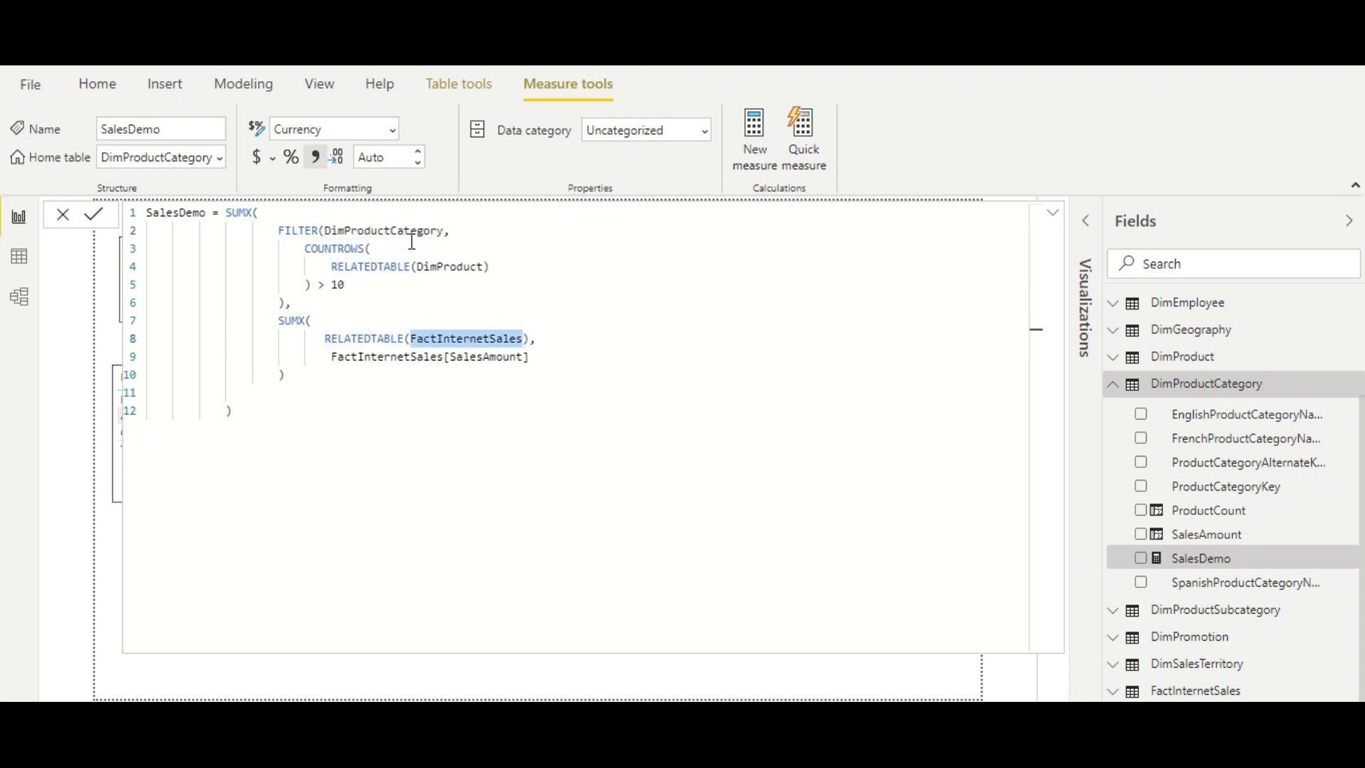
{"action": "double_click", "coordinate": [374, 337]}
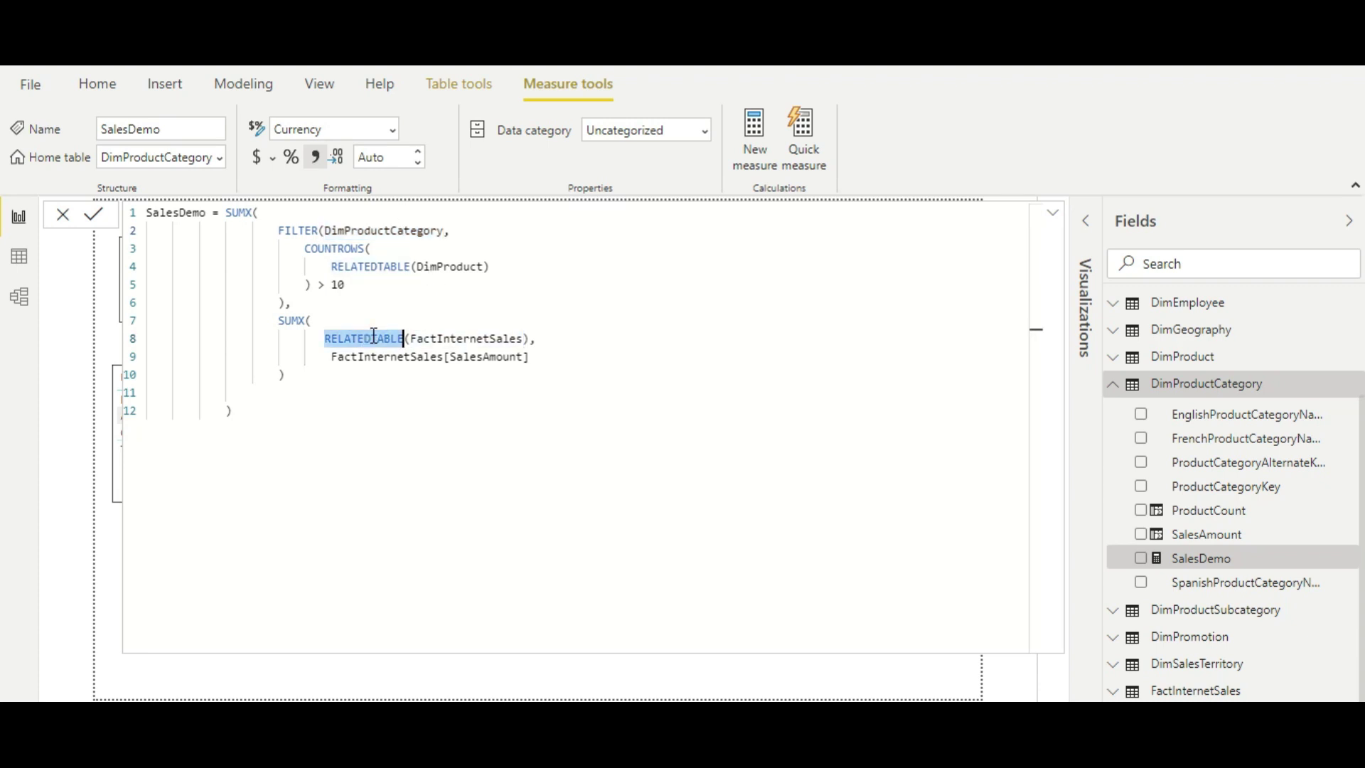
{"action": "double_click", "coordinate": [455, 340]}
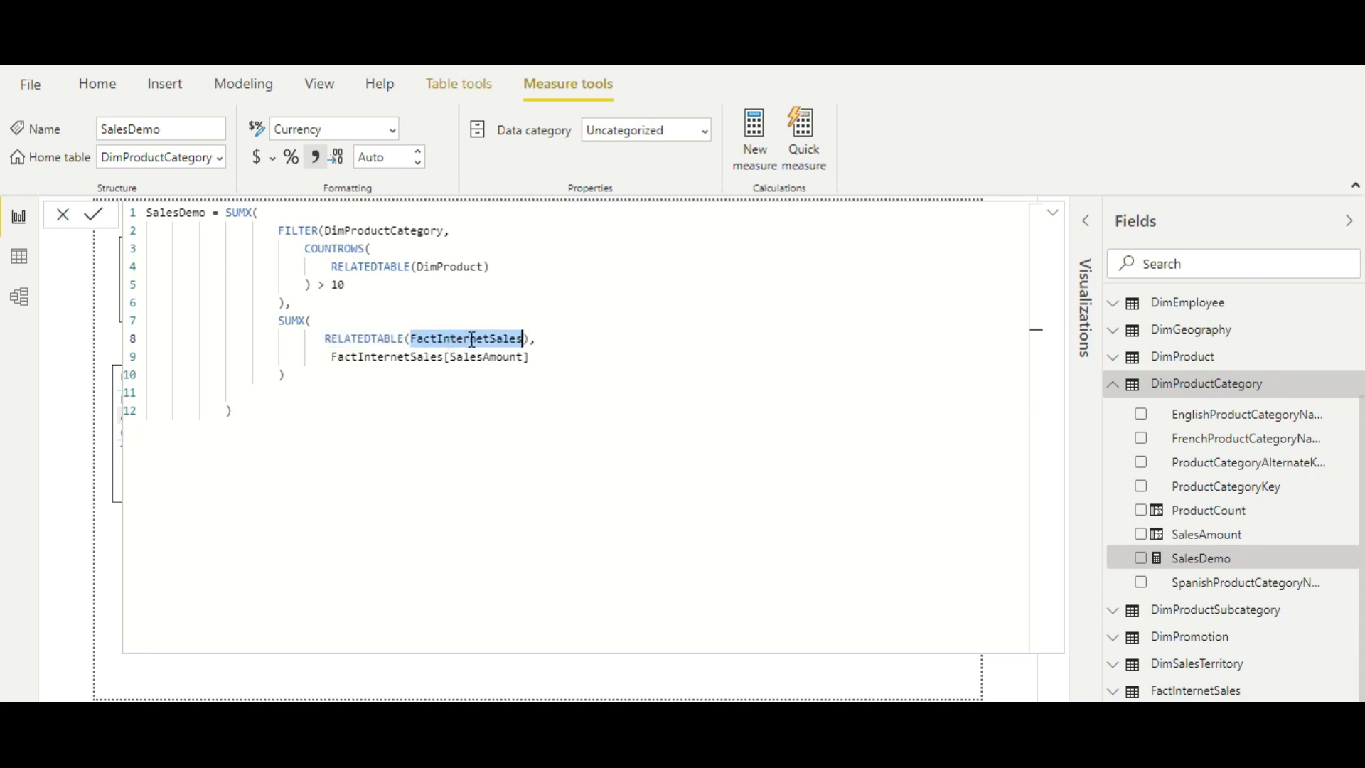
{"action": "left_click", "coordinate": [472, 338]}
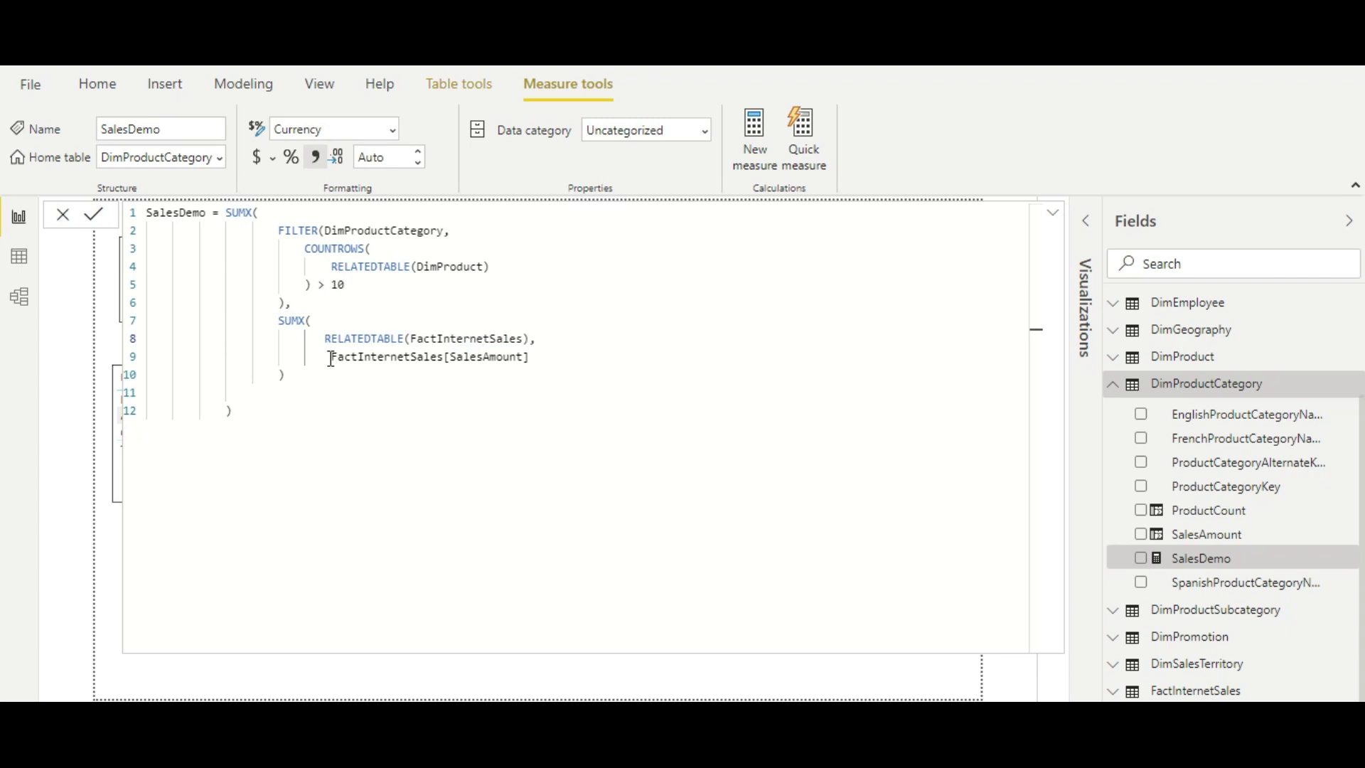
{"action": "left_click_drag", "start_coordinate": [330, 357], "coordinate": [530, 358]}
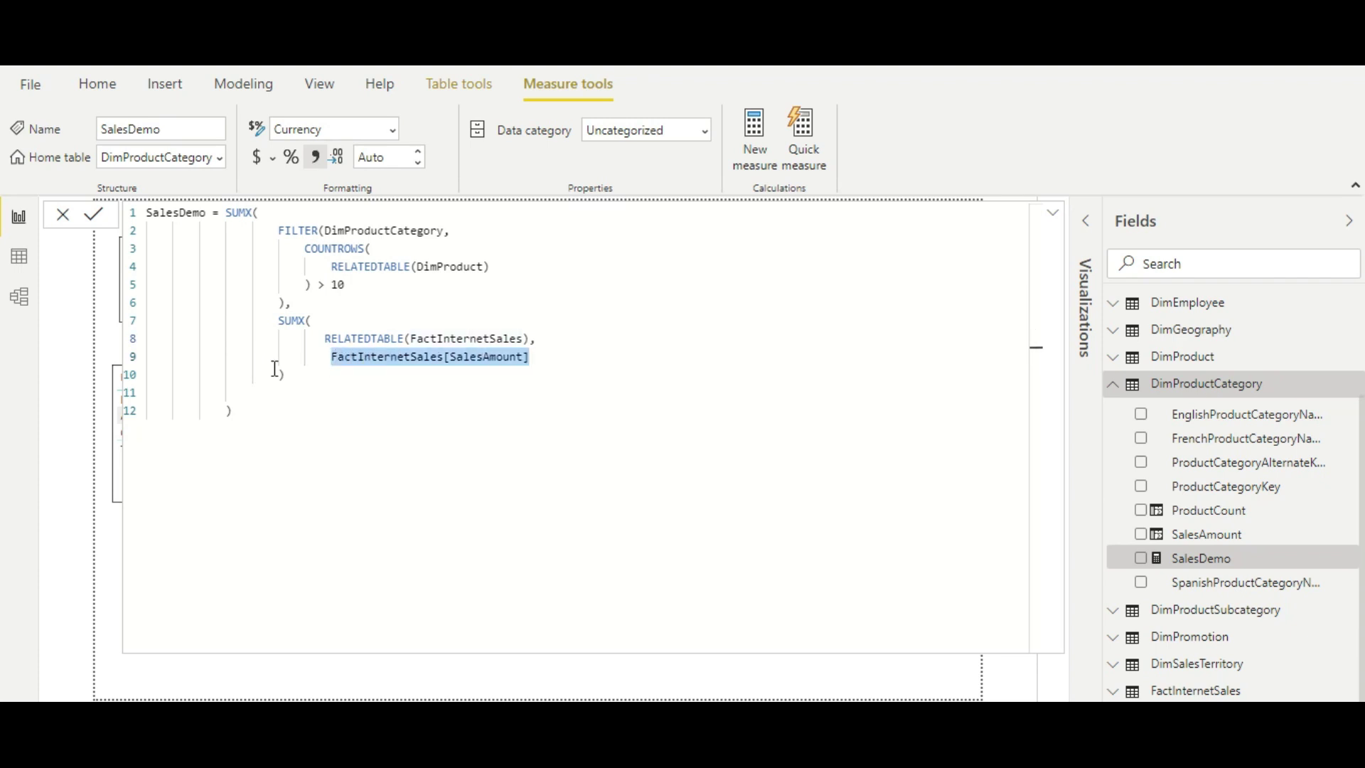
{"action": "left_click_drag", "start_coordinate": [286, 375], "coordinate": [274, 321]}
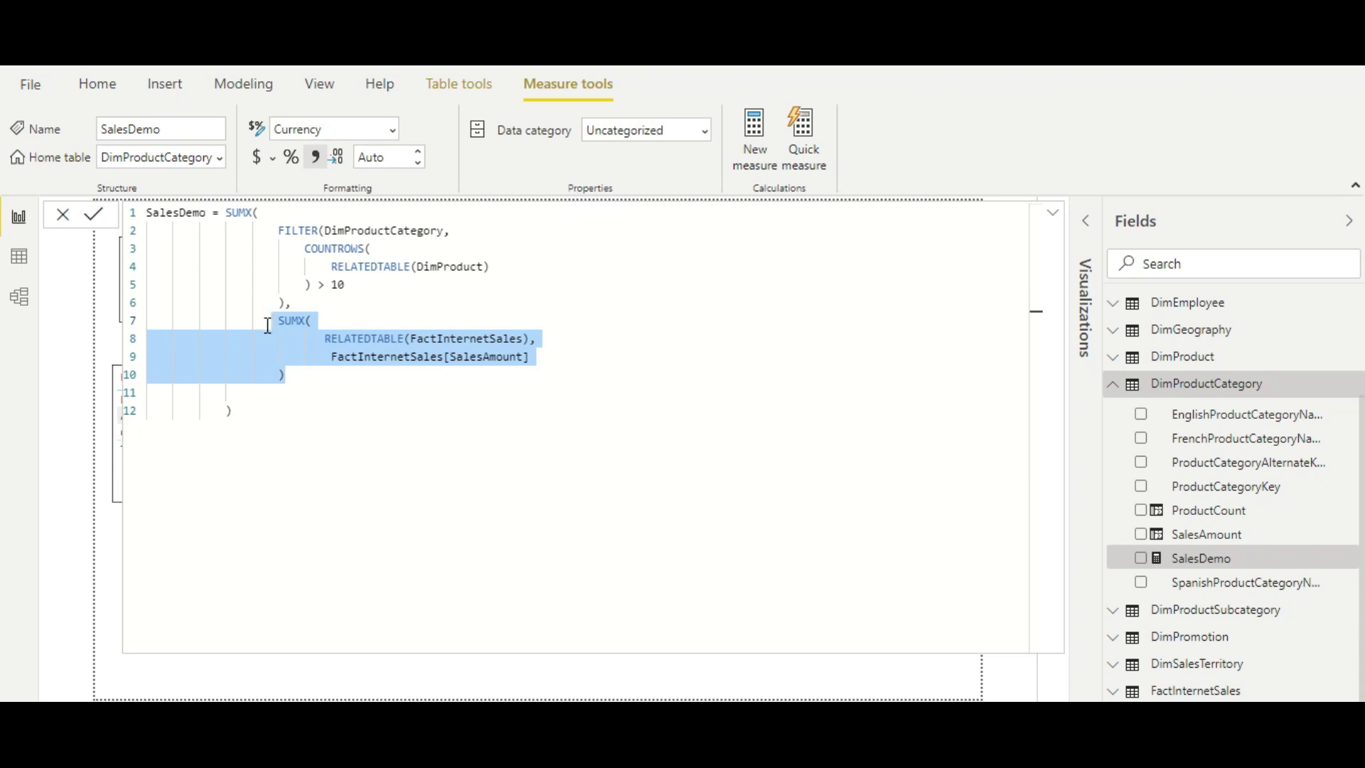
Review how the outer SUMX iterates the filtered DimProductCategory rows and totals the inner SUMX result for each one
{"action": "double_click", "coordinate": [378, 233]}
{"action": "left_click", "coordinate": [238, 230]}
{"action": "key", "text": "ctrl+shift+End"}
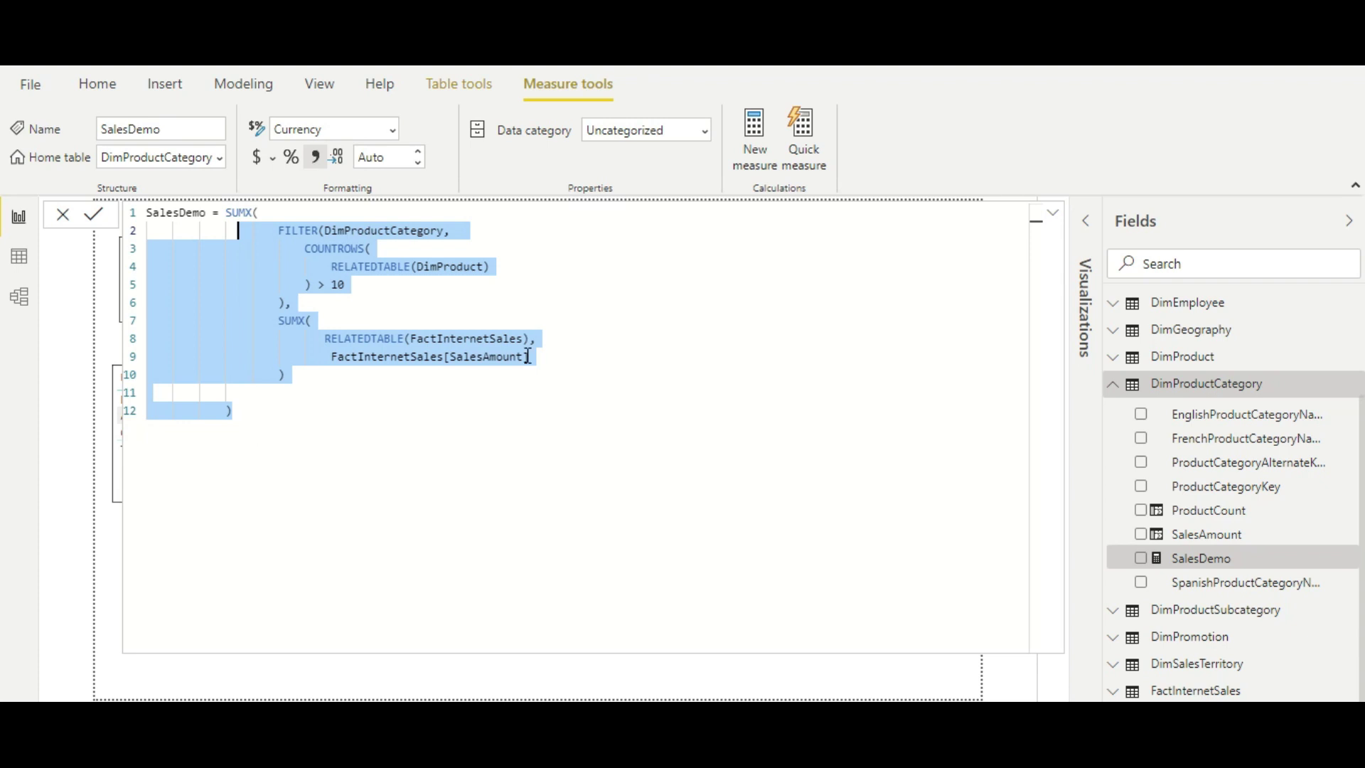
{"action": "double_click", "coordinate": [505, 356]}
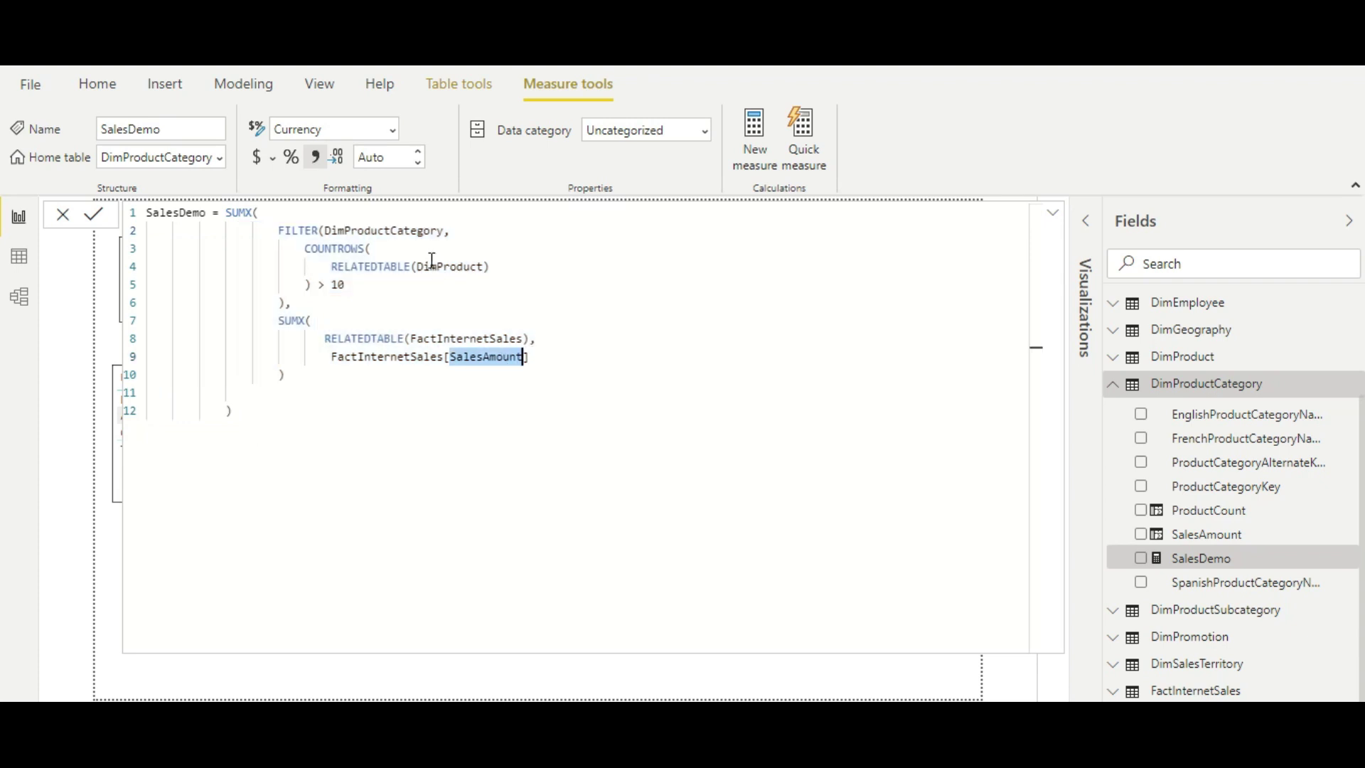
{"action": "double_click", "coordinate": [415, 232]}
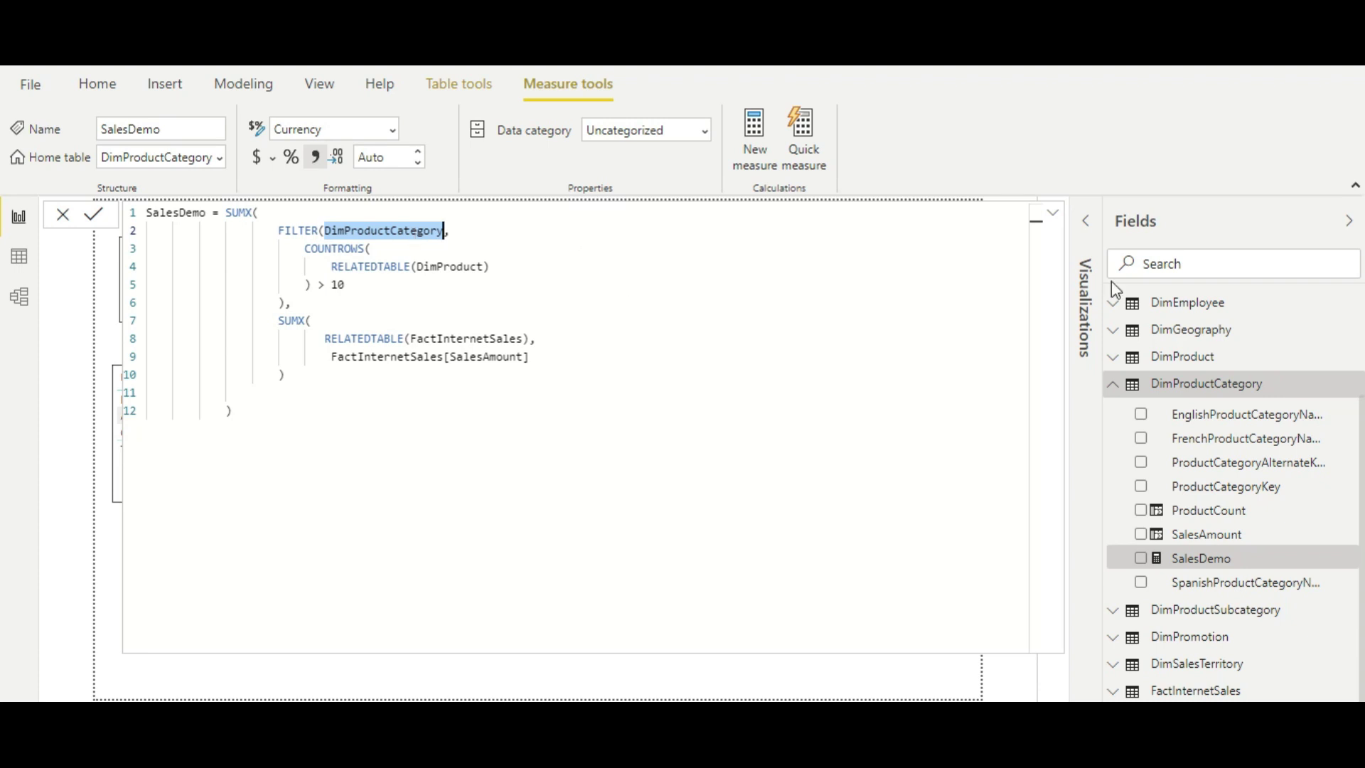
{"action": "left_click", "coordinate": [294, 377]}
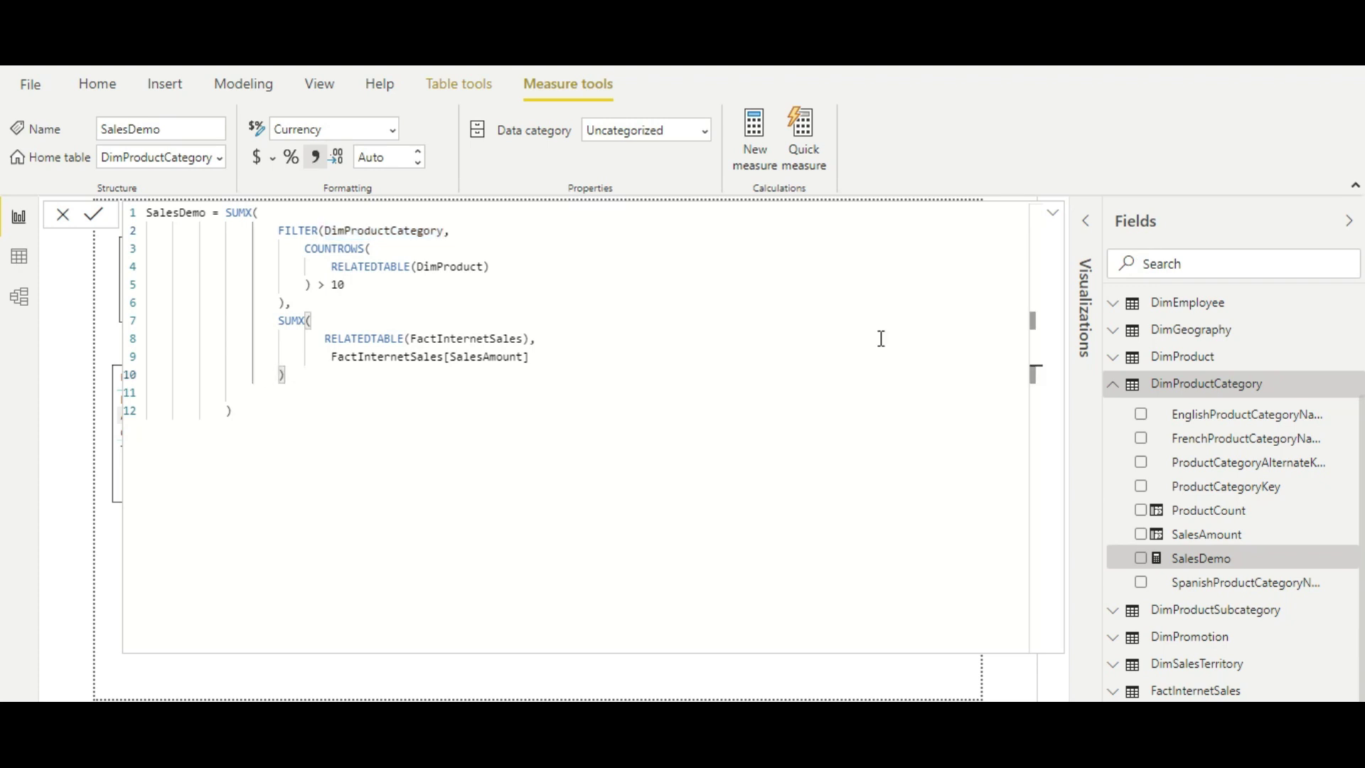
Examine the Sales Amount measure's SUM(FactInternetSales[SalesAmount]) expression and compare its card with the SalesDemo card
{"action": "scroll", "coordinate": [1358, 469], "scroll_direction": "up", "scroll_amount": 3}
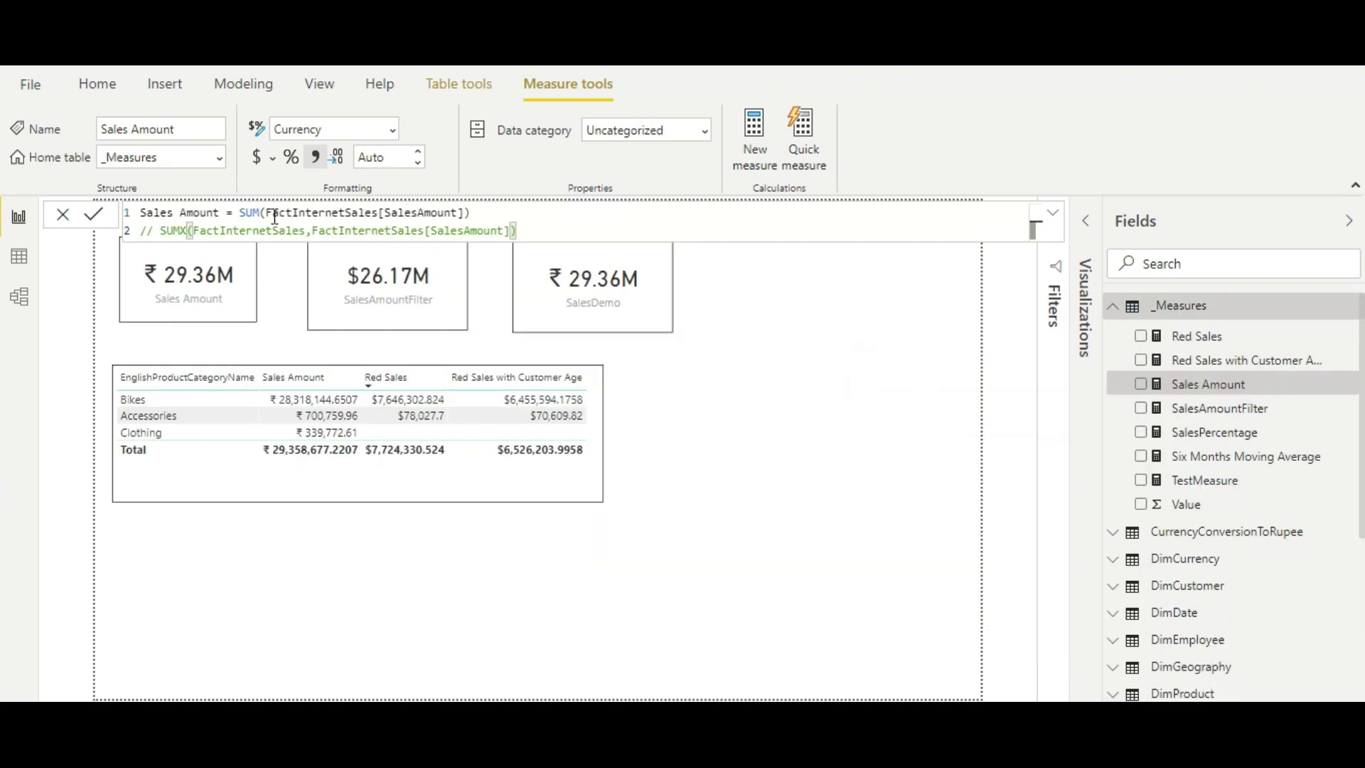
{"action": "left_click_drag", "start_coordinate": [240, 212], "coordinate": [486, 214]}
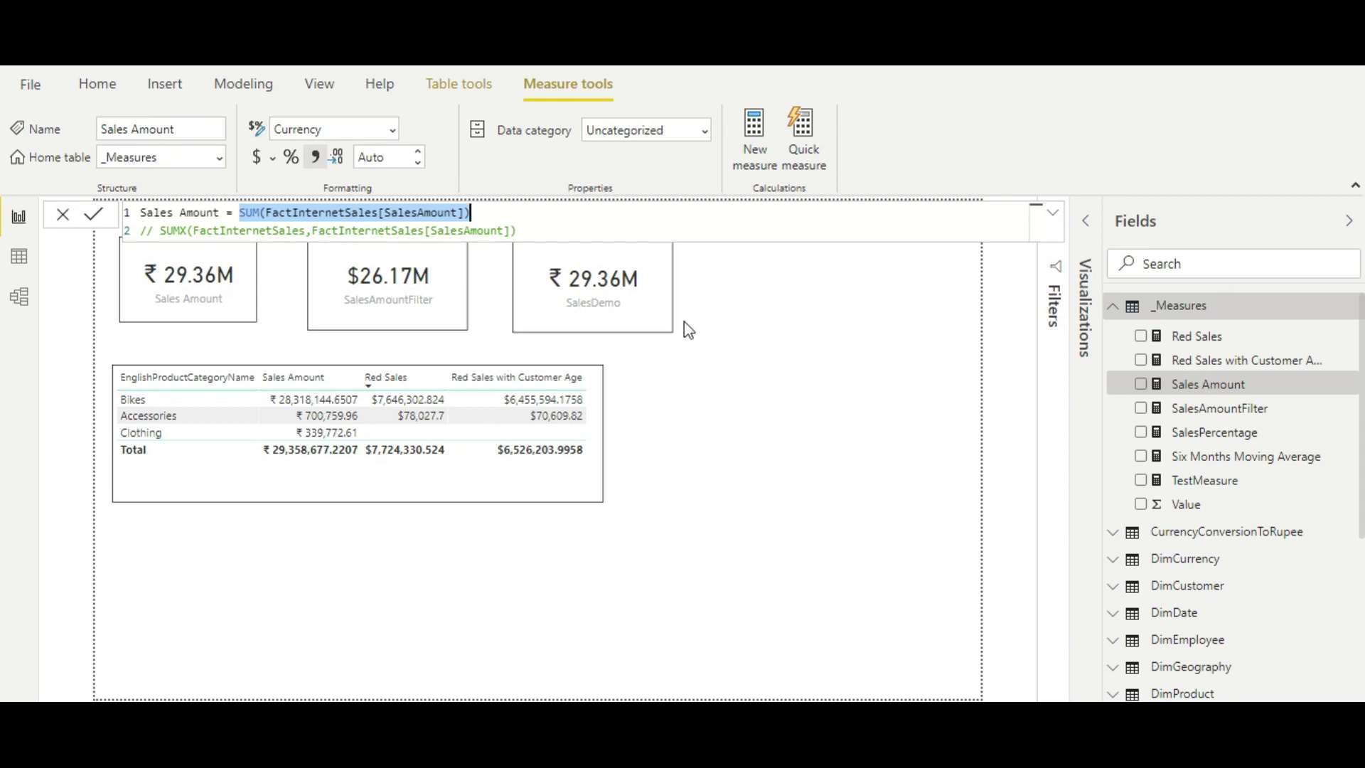
{"action": "left_click", "coordinate": [643, 313]}
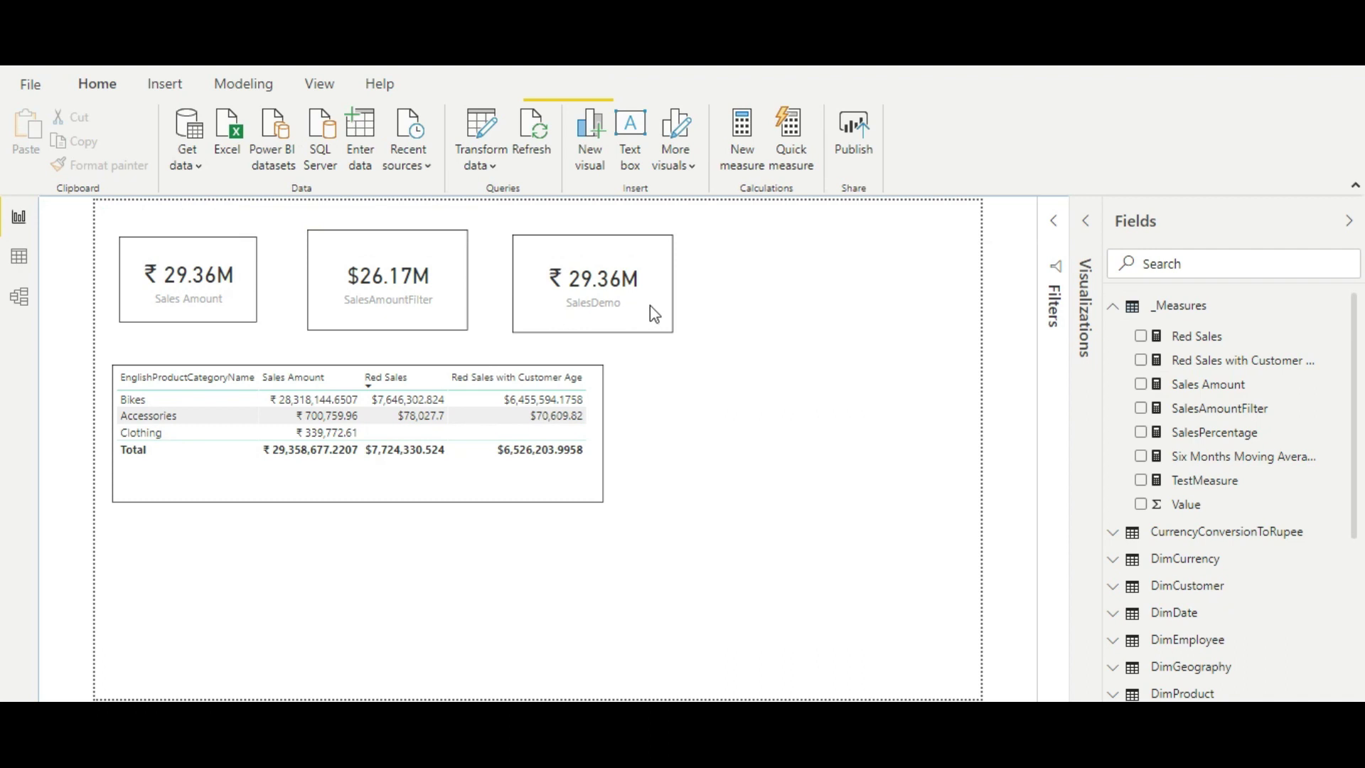
{"action": "left_click", "coordinate": [176, 297]}
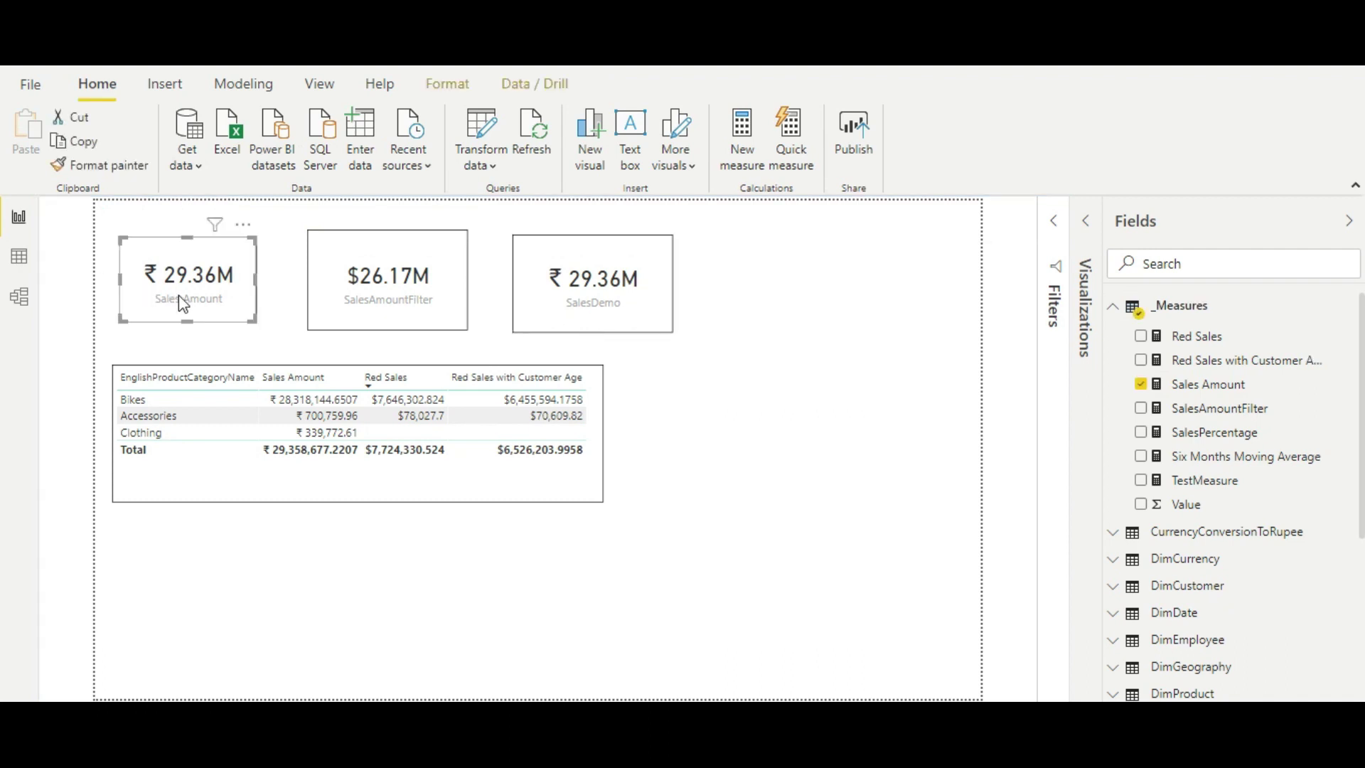
{"action": "left_click", "coordinate": [630, 309]}
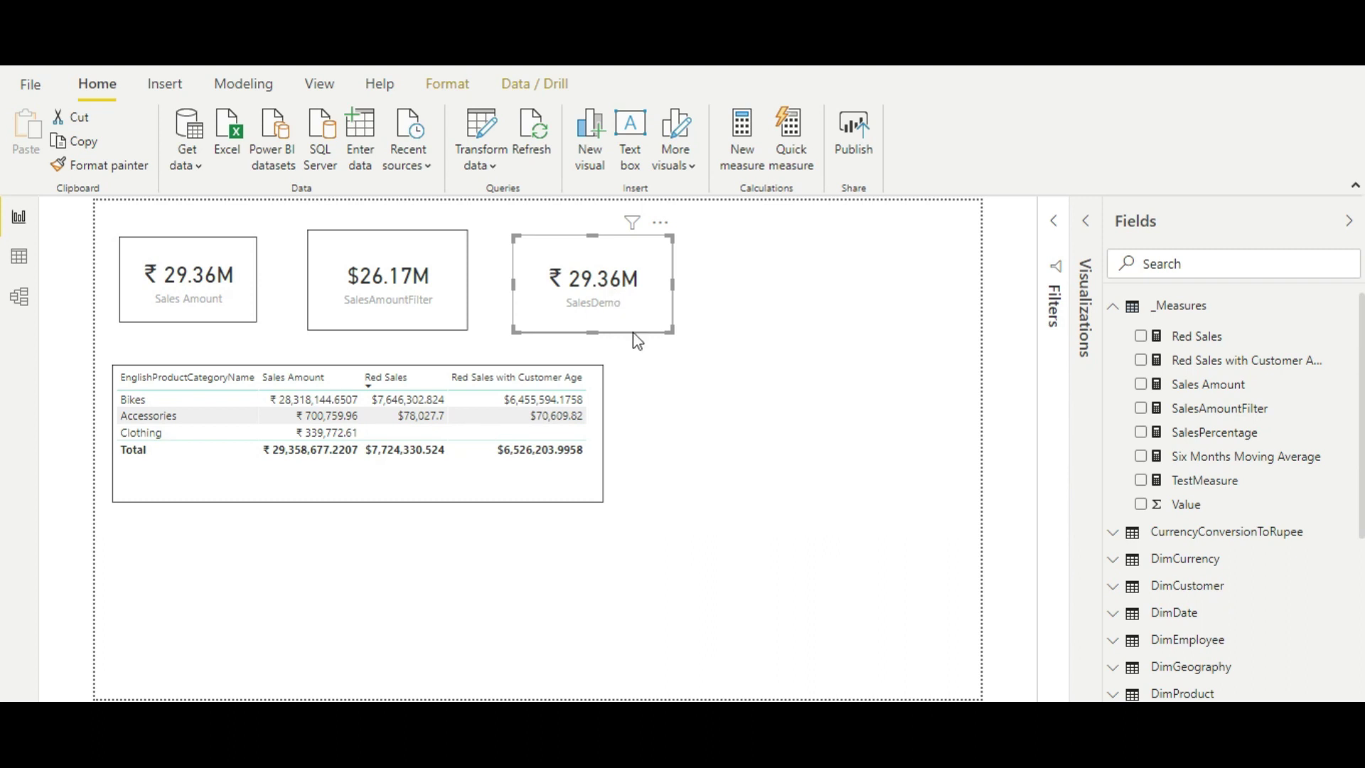
{"action": "left_click", "coordinate": [778, 502]}
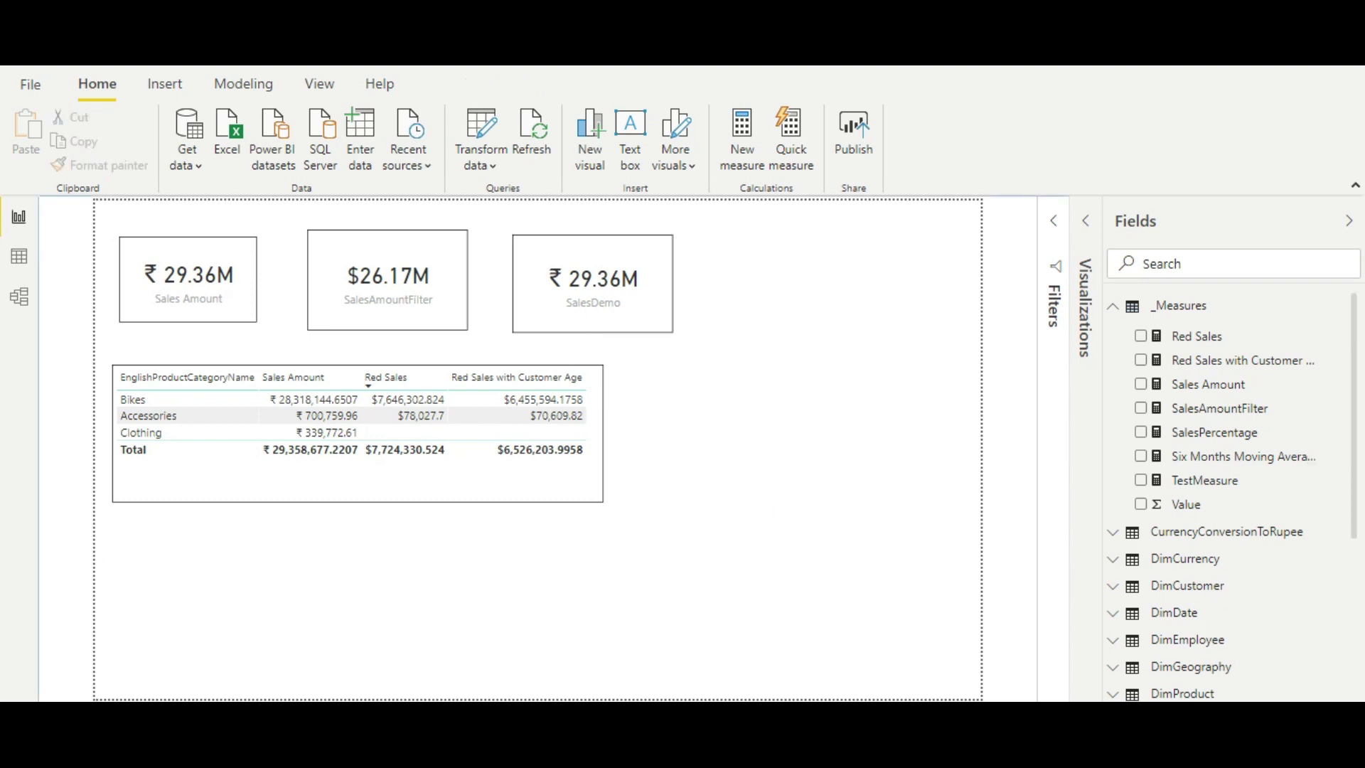